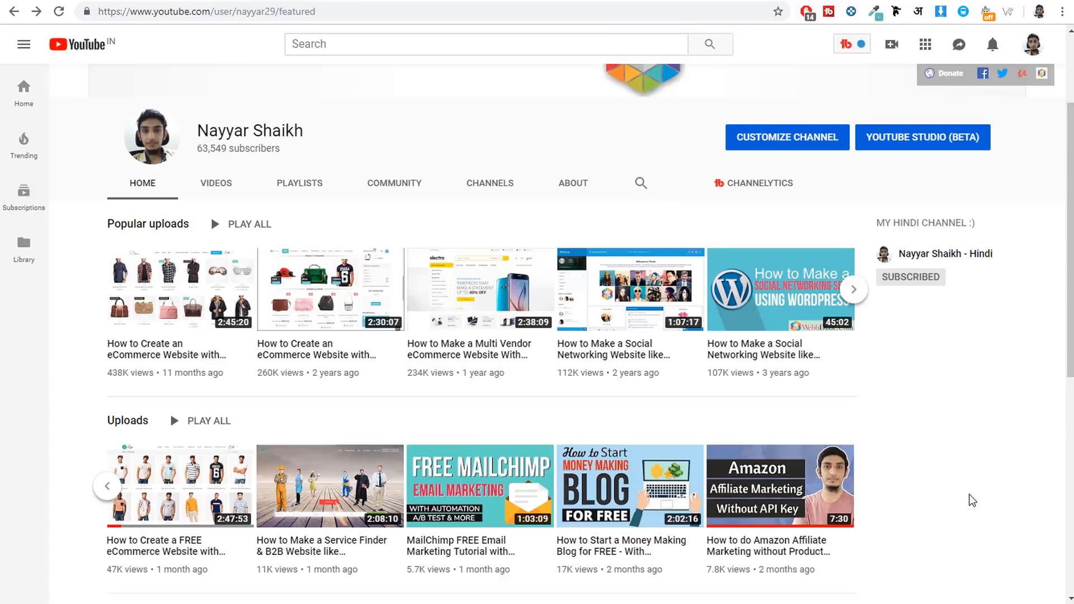
Step: Switch to the WordPress dashboard at demo.fehem.in and highlight the wp-admin part of its address
{"action": "left_click", "coordinate": [391, 0]}
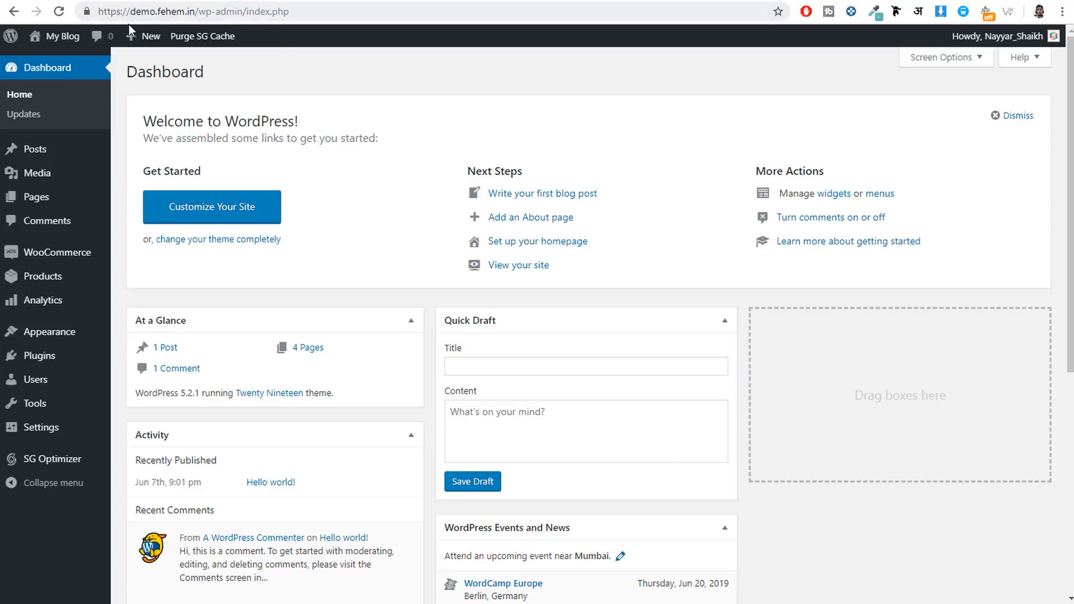
{"action": "left_click", "coordinate": [100, 11]}
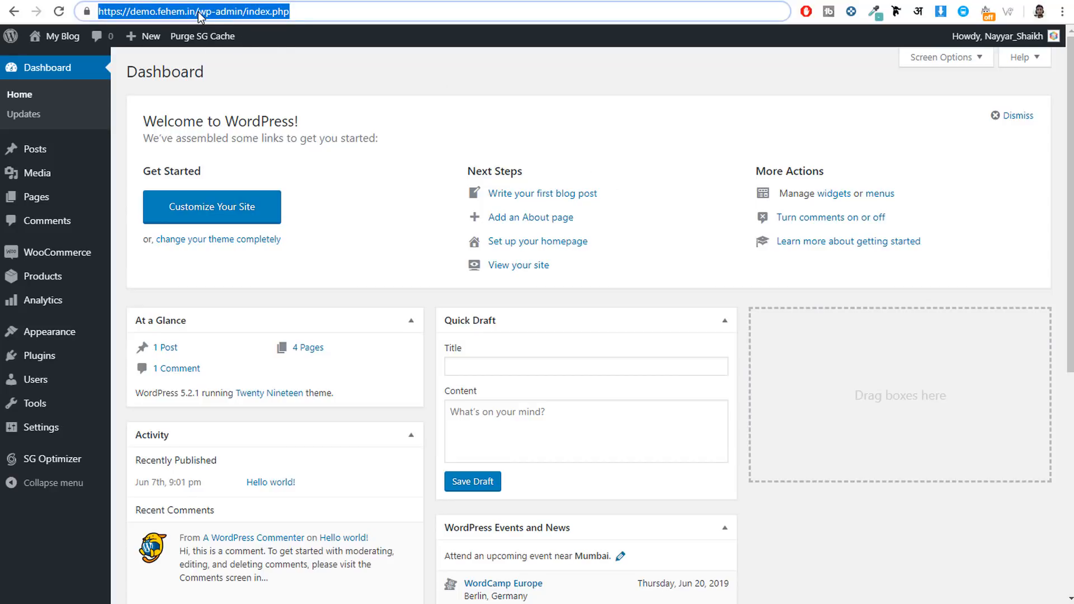
{"action": "left_click_drag", "start_coordinate": [198, 11], "coordinate": [246, 11]}
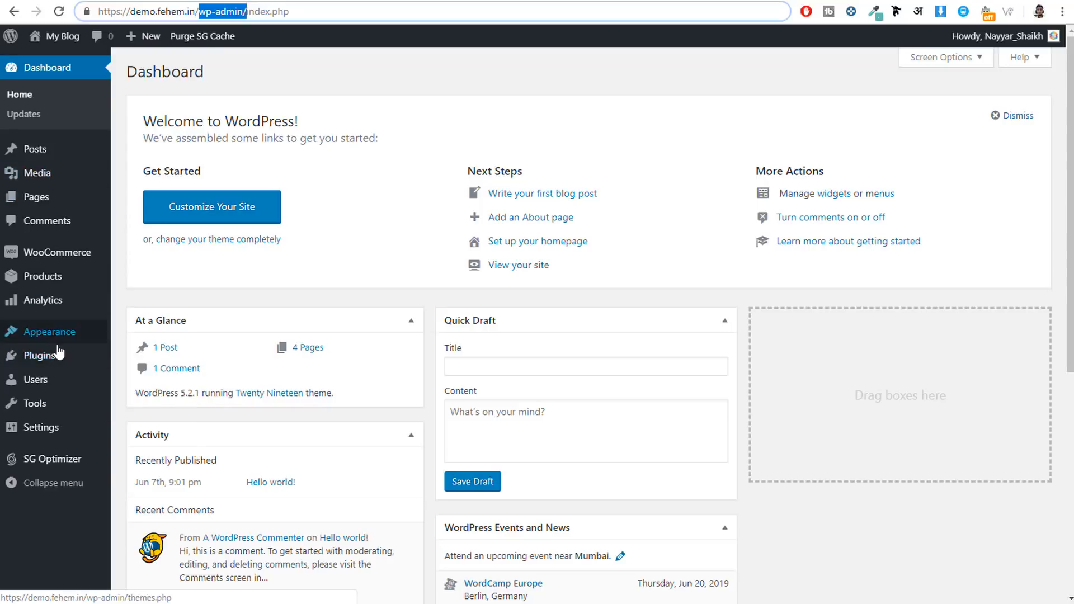
Step: Search for "updraft" among the plugins that can be added and install the UpdraftPlus WordPress Backup Plugin
{"action": "mouse_move", "coordinate": [47, 367]}
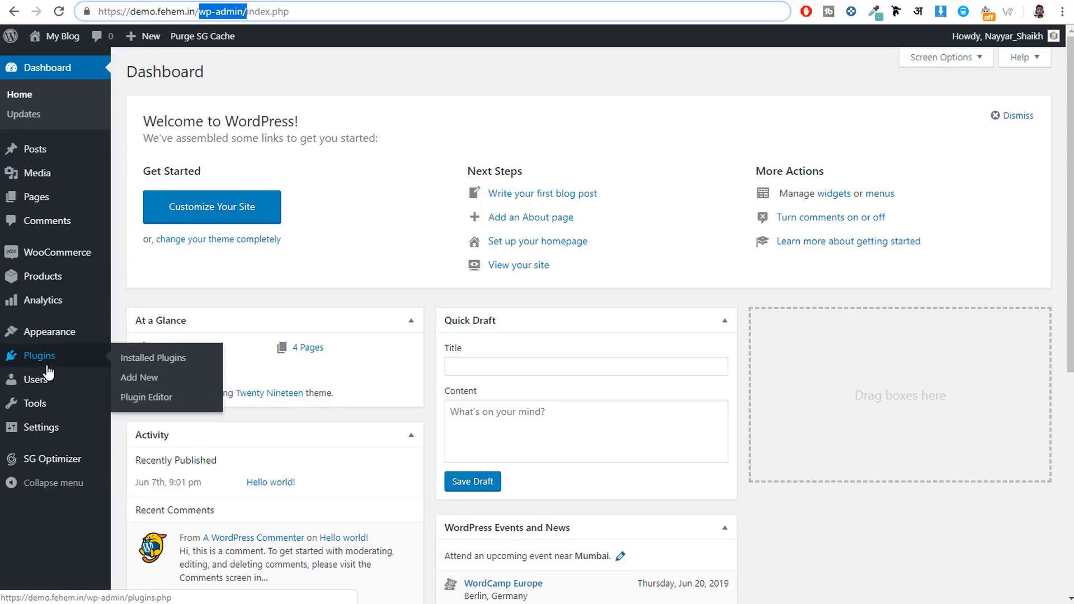
{"action": "left_click", "coordinate": [138, 382]}
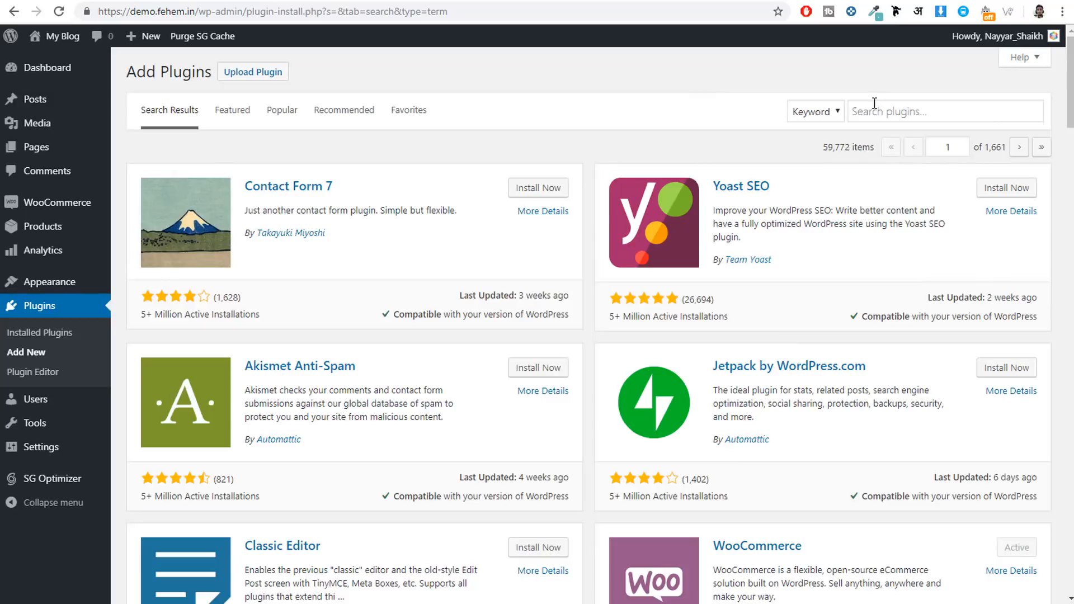
{"action": "left_click", "coordinate": [883, 110]}
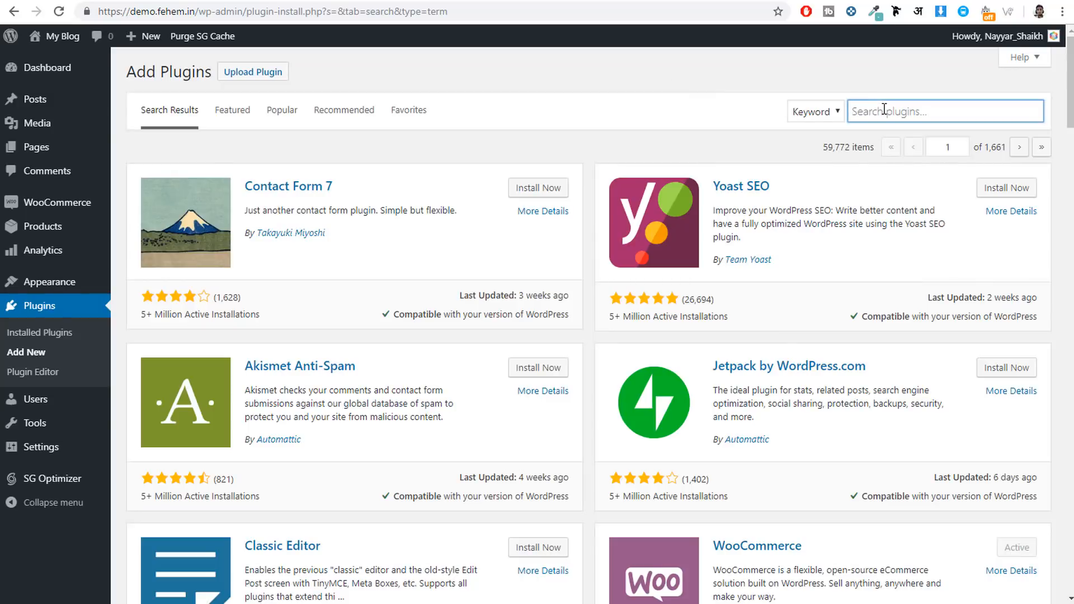
{"action": "type", "text": "updraft"}
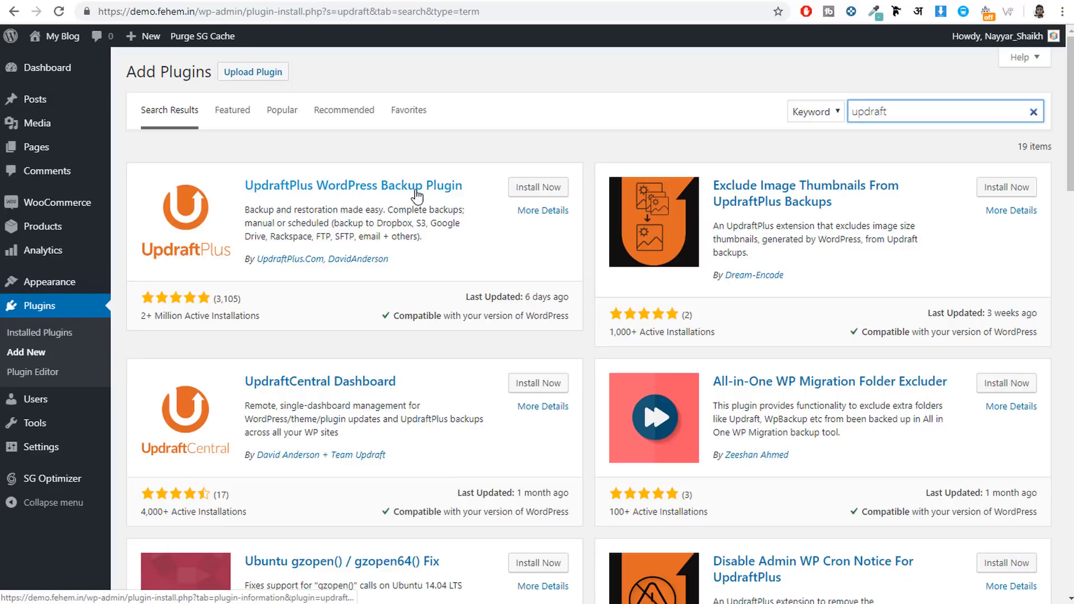
{"action": "left_click", "coordinate": [524, 193]}
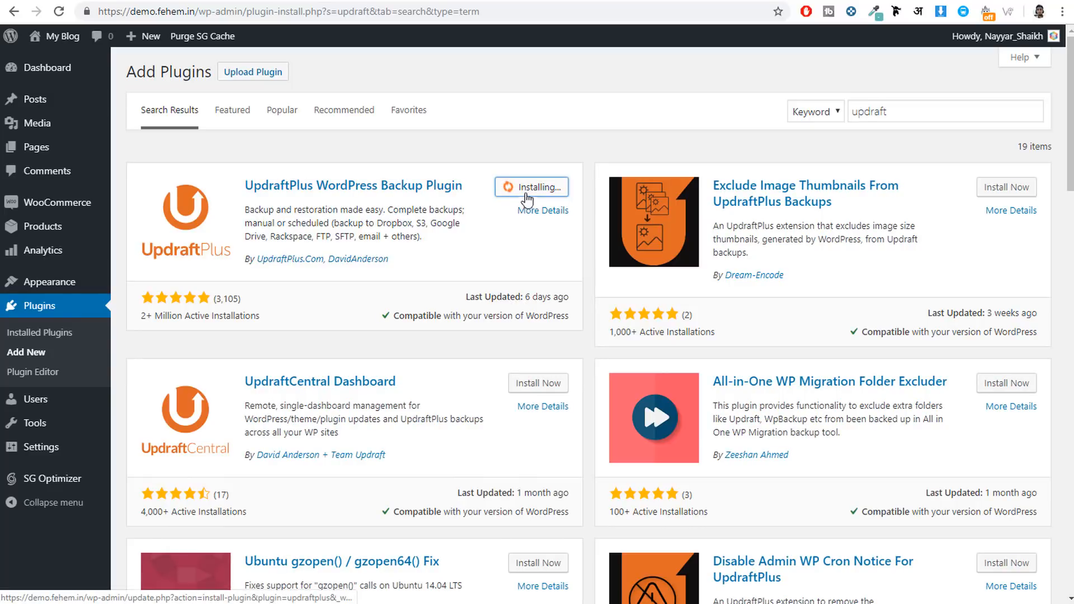
Step: Examine the active installations, number of ratings and last update date of the UpdraftPlus plugin
{"action": "left_click_drag", "start_coordinate": [141, 313], "coordinate": [239, 317]}
{"action": "left_click", "coordinate": [239, 315]}
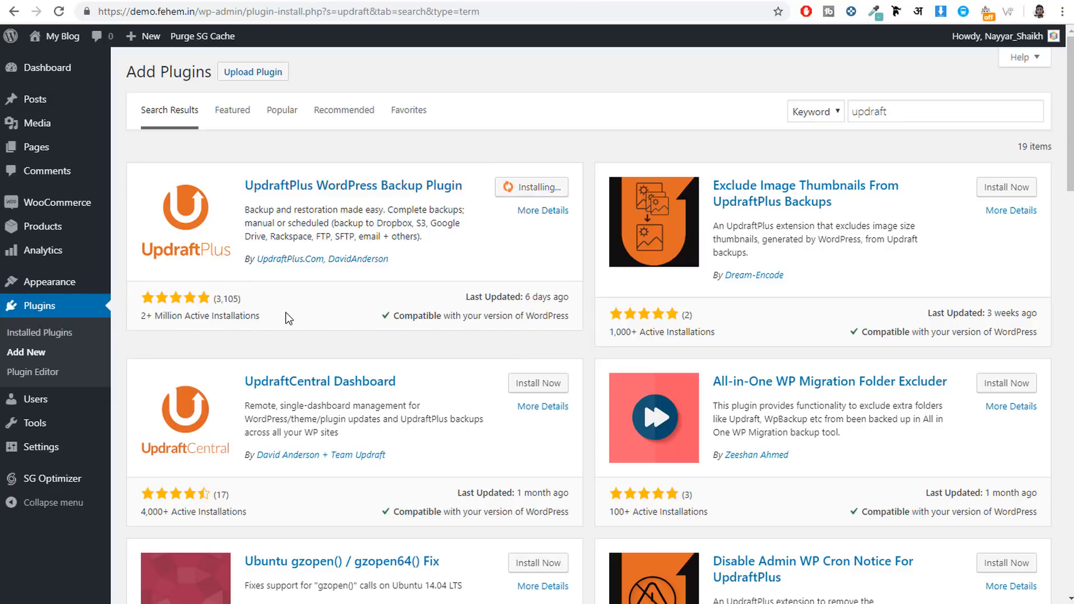
{"action": "left_click_drag", "start_coordinate": [215, 299], "coordinate": [239, 299]}
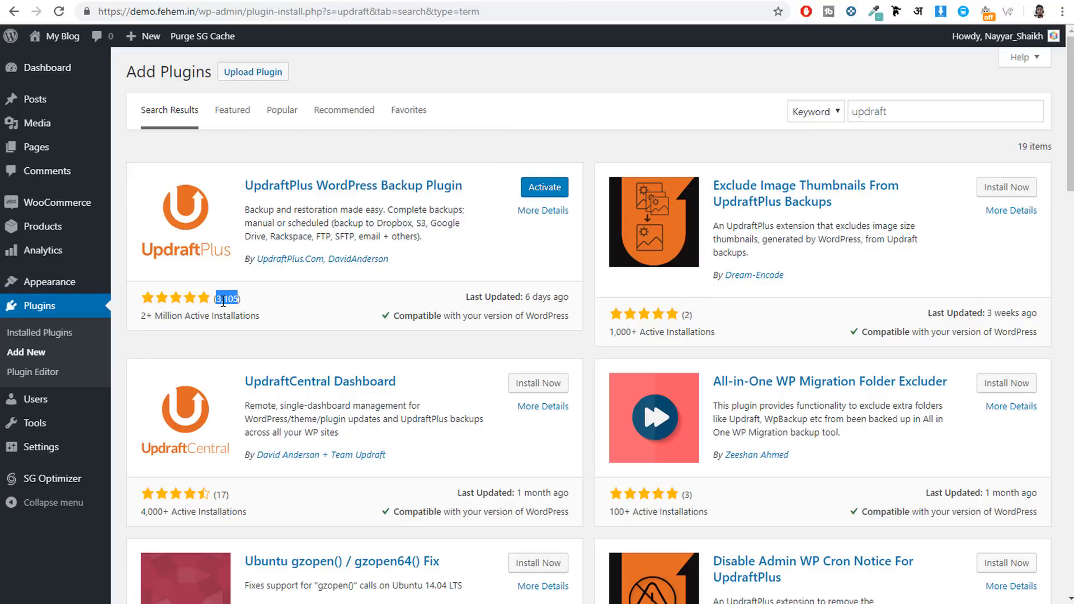
{"action": "left_click", "coordinate": [541, 296], "text": "shift"}
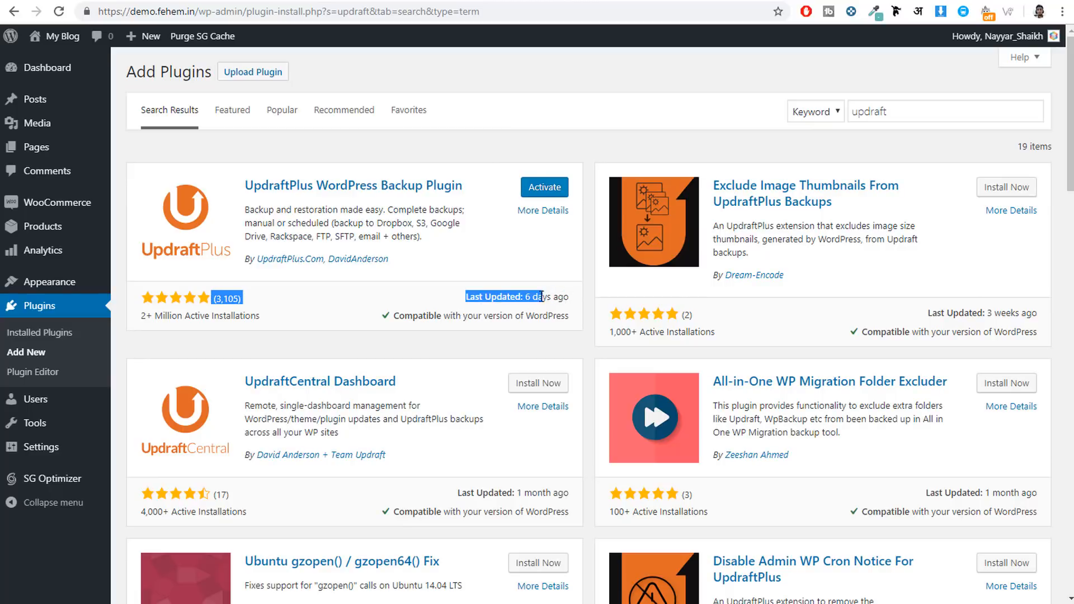
{"action": "left_click", "coordinate": [539, 296]}
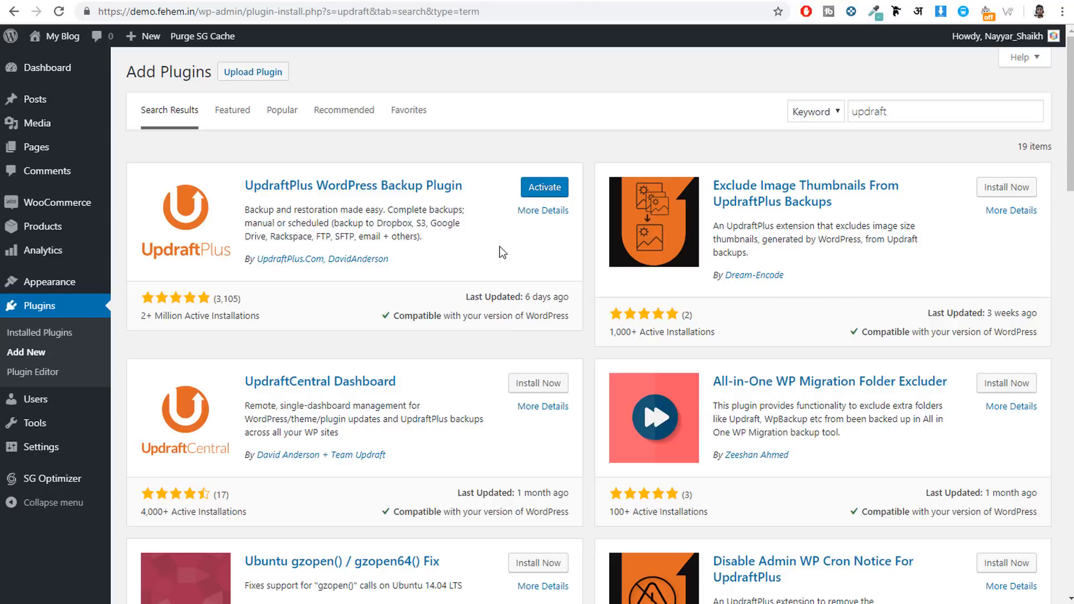
Step: Activate the UpdraftPlus plugin and open its UpdraftPlus Backups page
{"action": "left_click", "coordinate": [548, 194]}
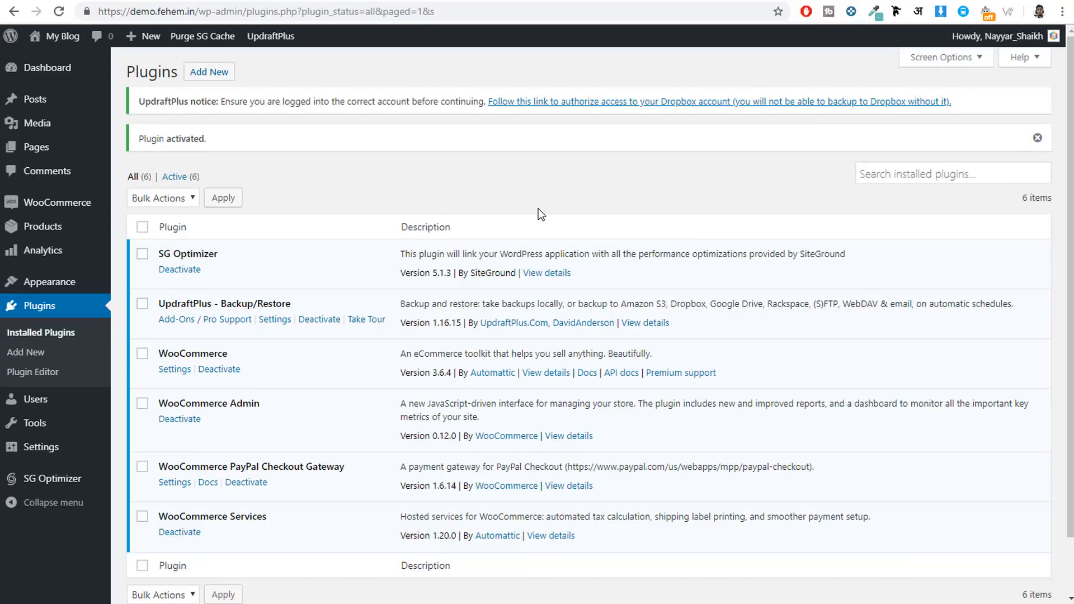
{"action": "mouse_move", "coordinate": [60, 452]}
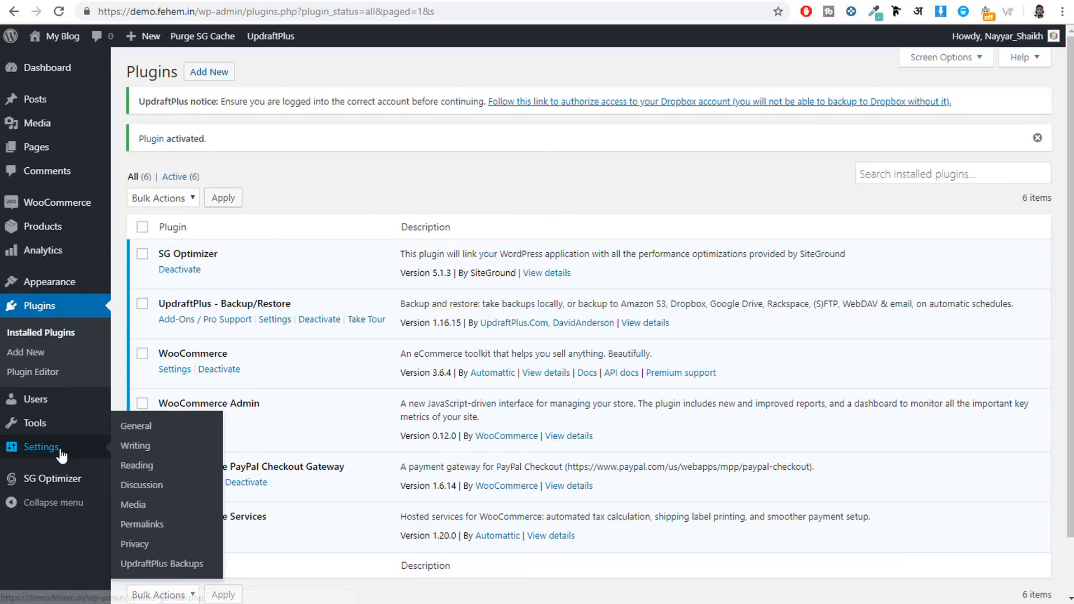
{"action": "left_click", "coordinate": [156, 568]}
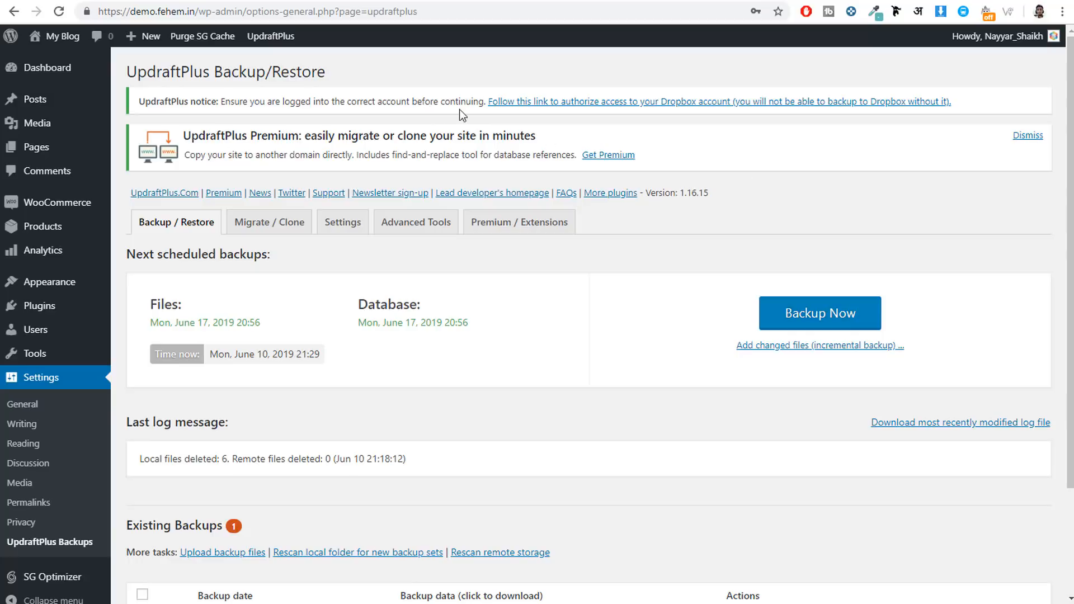
Step: Set the files backup schedule to Weekly in the UpdraftPlus settings
{"action": "left_click", "coordinate": [359, 237]}
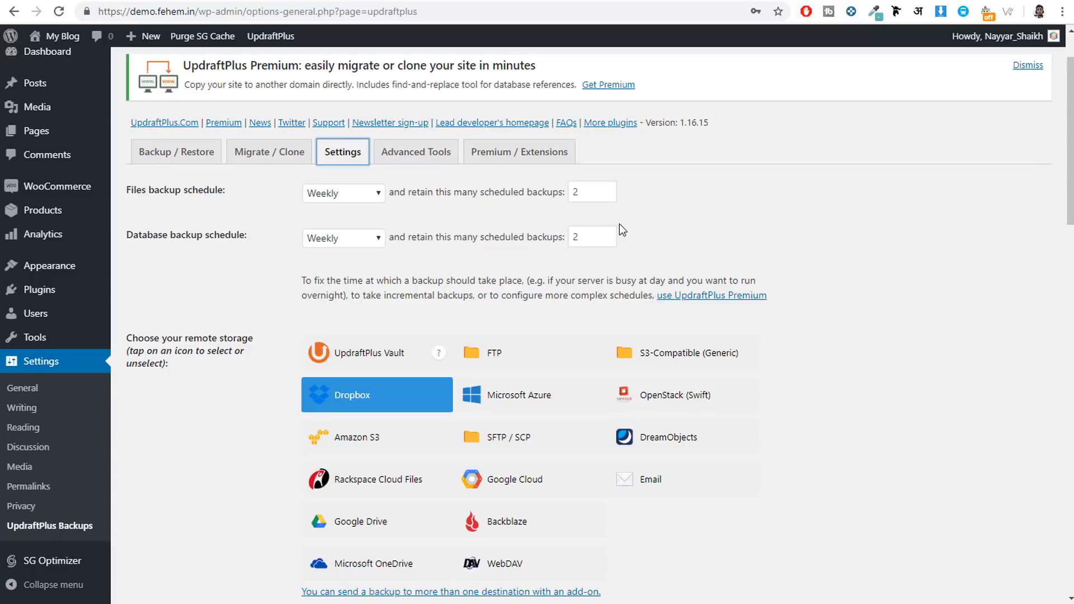
{"action": "left_click", "coordinate": [353, 191]}
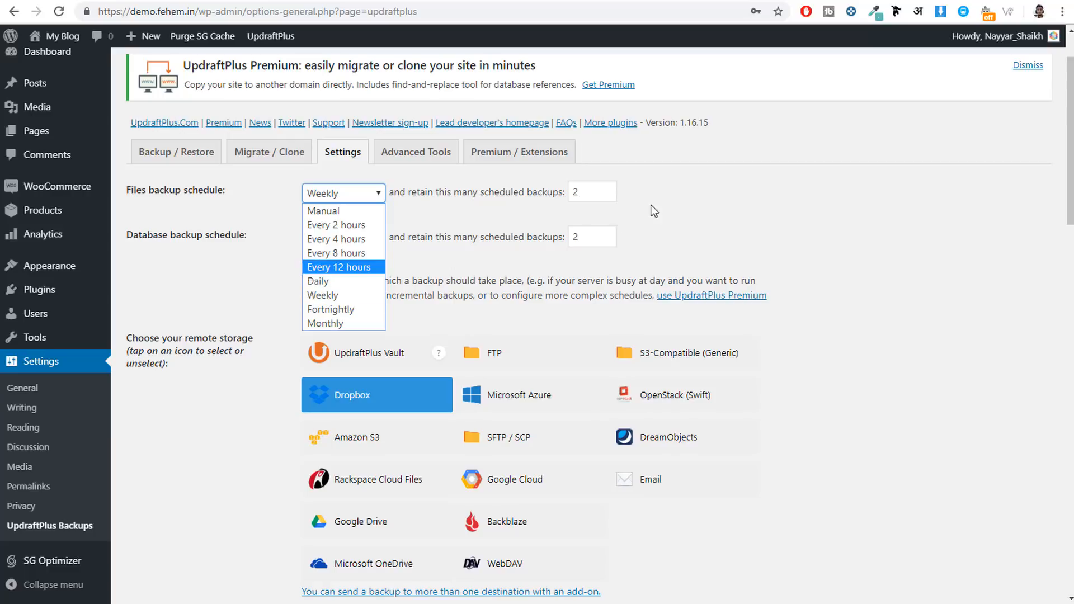
{"action": "left_click", "coordinate": [365, 296]}
{"action": "left_click", "coordinate": [533, 196]}
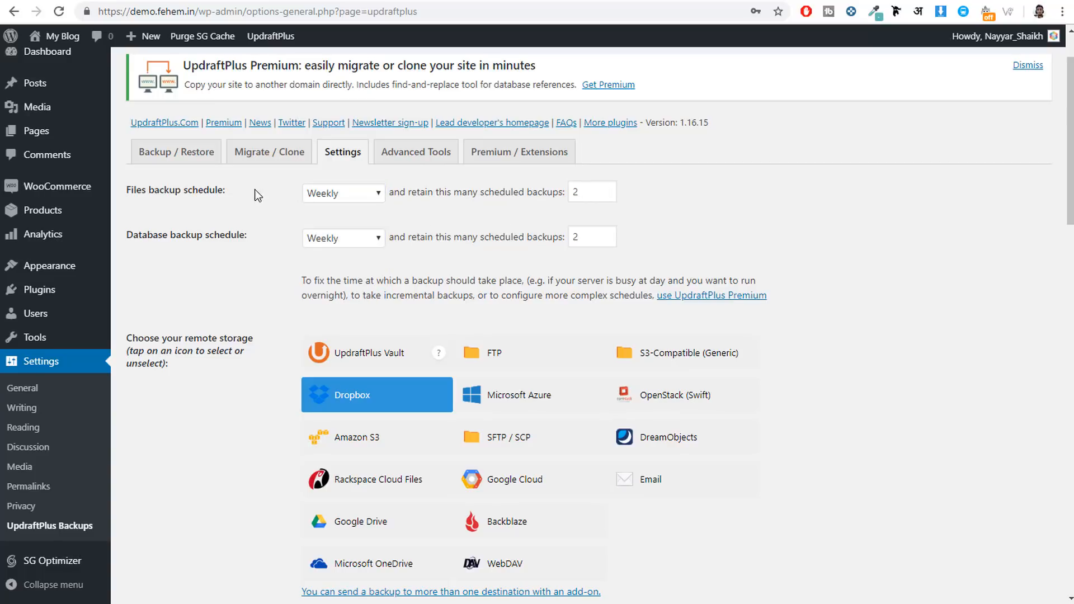
Step: Review the files and database backup schedules and the number of scheduled backups each one retains
{"action": "left_click_drag", "start_coordinate": [128, 189], "coordinate": [218, 200]}
{"action": "left_click_drag", "start_coordinate": [126, 235], "coordinate": [218, 235]}
{"action": "left_click", "coordinate": [251, 229]}
{"action": "double_click", "coordinate": [596, 191]}
{"action": "double_click", "coordinate": [592, 234]}
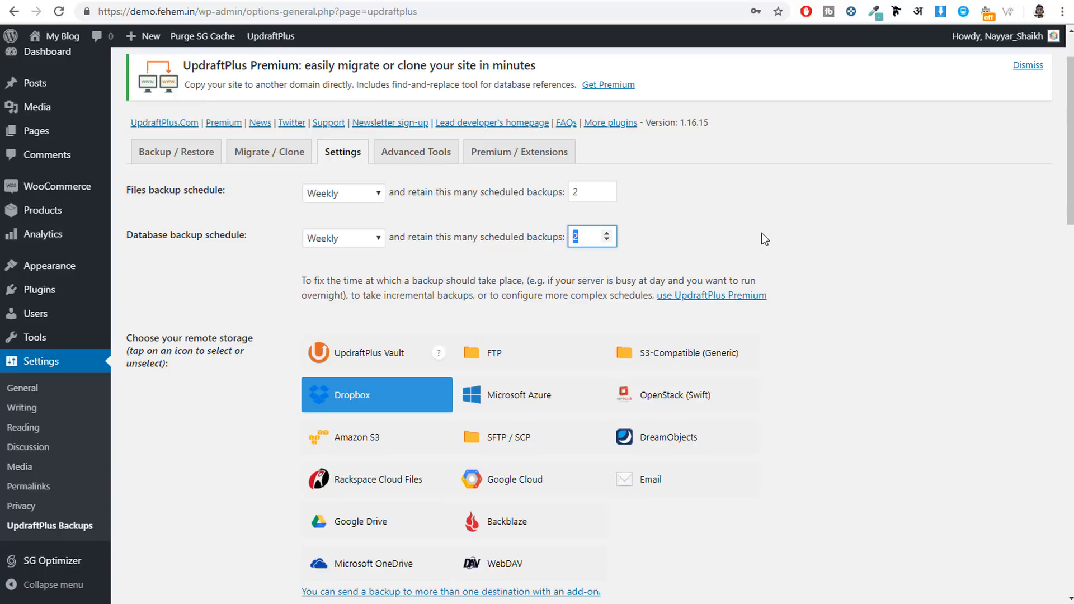
{"action": "left_click", "coordinate": [798, 223]}
Step: Compare the Dropbox, Email, FTP and Google Drive remote storage options and select Google Drive
{"action": "scroll", "coordinate": [863, 279], "scroll_direction": "down", "scroll_amount": 4}
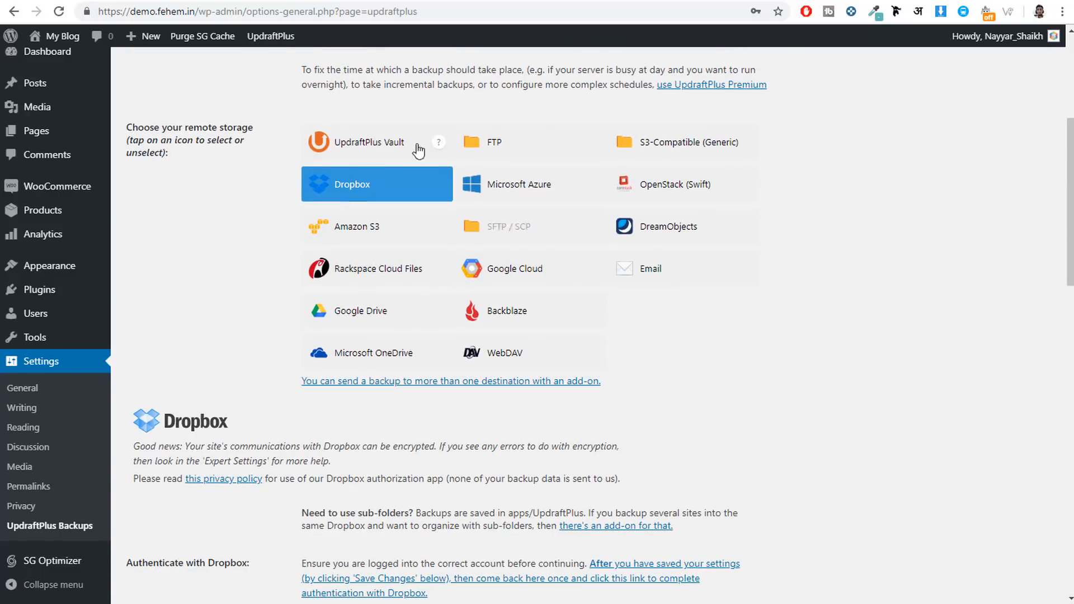
{"action": "left_click", "coordinate": [355, 193]}
{"action": "left_click", "coordinate": [388, 315]}
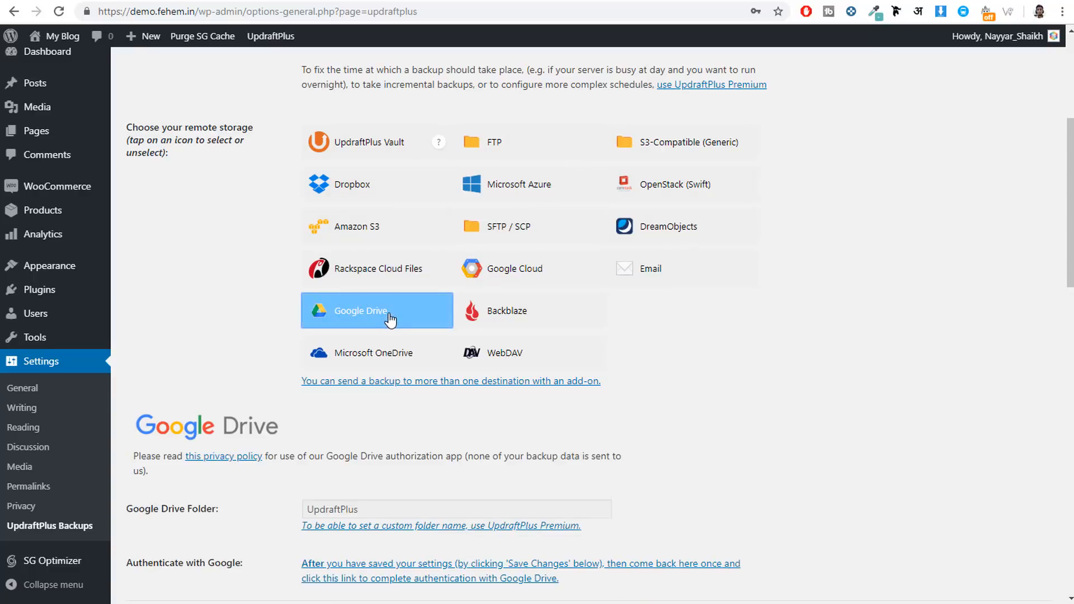
{"action": "left_click", "coordinate": [643, 268]}
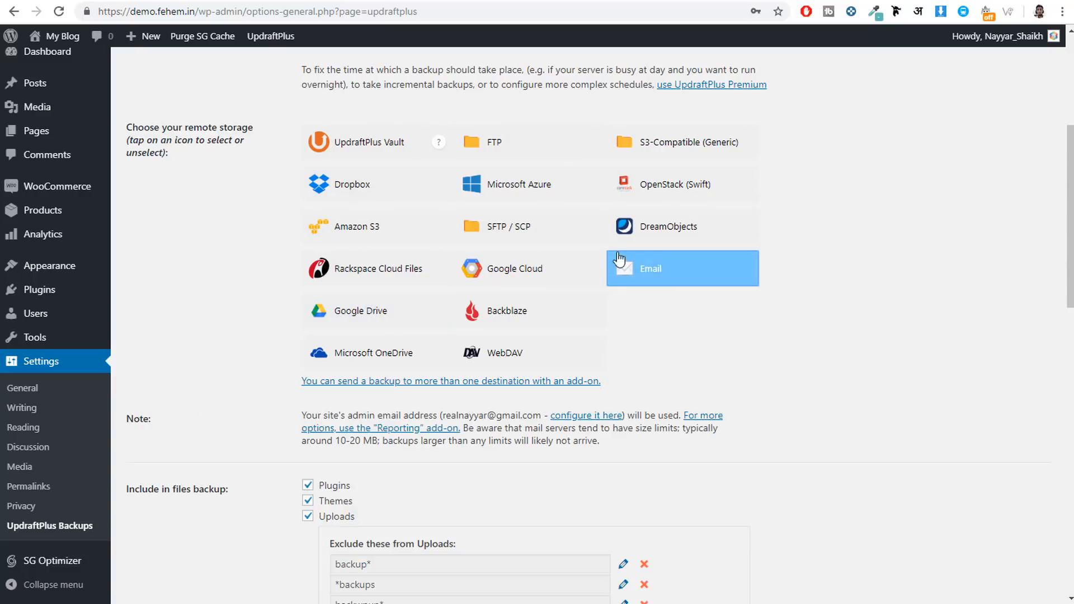
{"action": "left_click", "coordinate": [525, 144]}
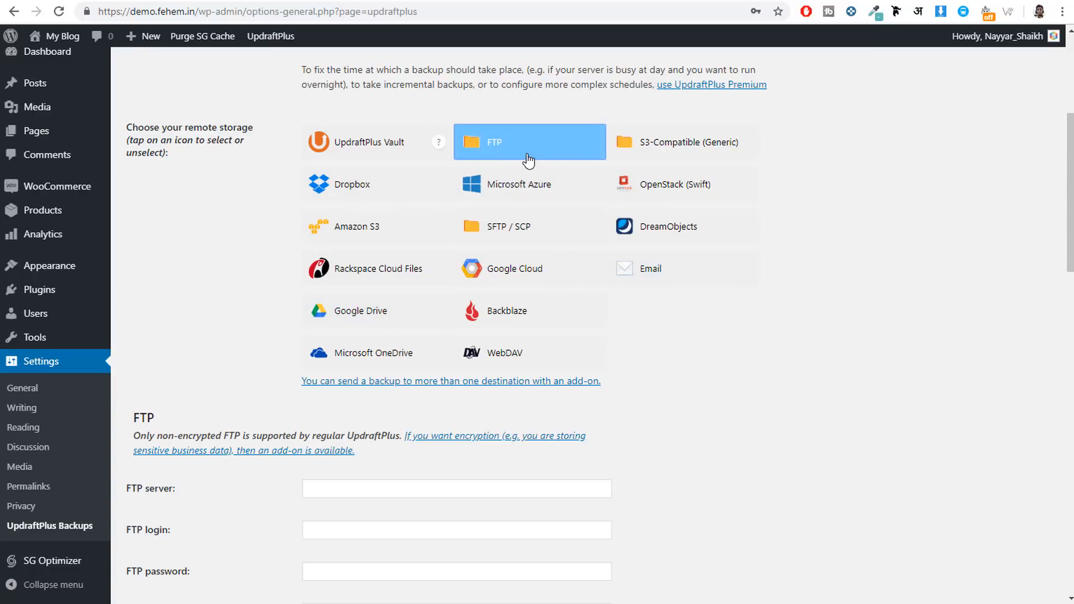
{"action": "left_click", "coordinate": [370, 188]}
{"action": "left_click", "coordinate": [391, 317]}
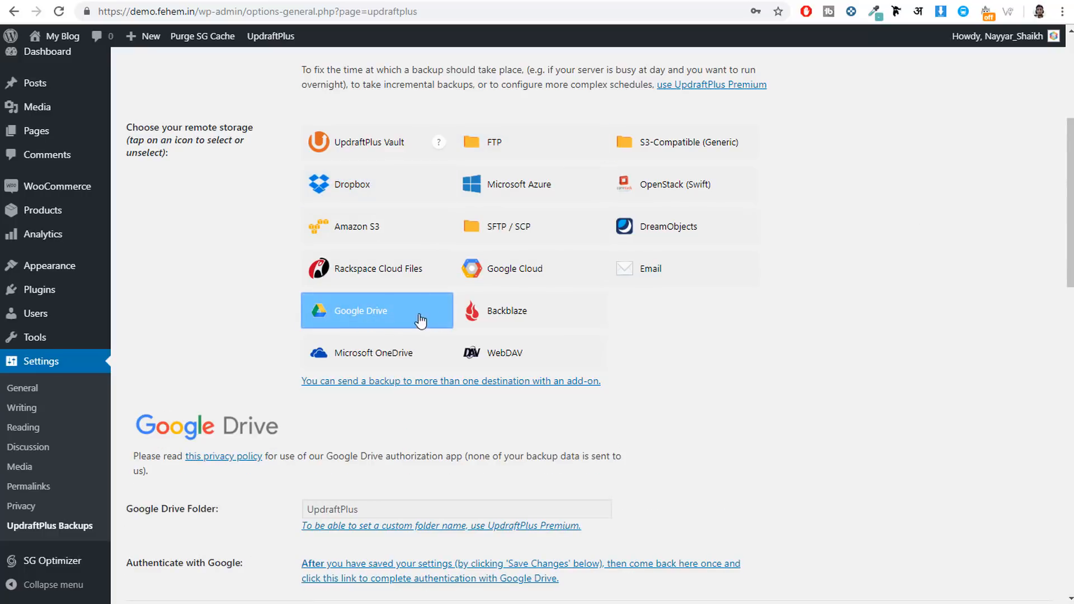
Step: Review the Plugins, Themes and Uploads options included in the files backup
{"action": "scroll", "coordinate": [878, 329], "scroll_direction": "down", "scroll_amount": 8}
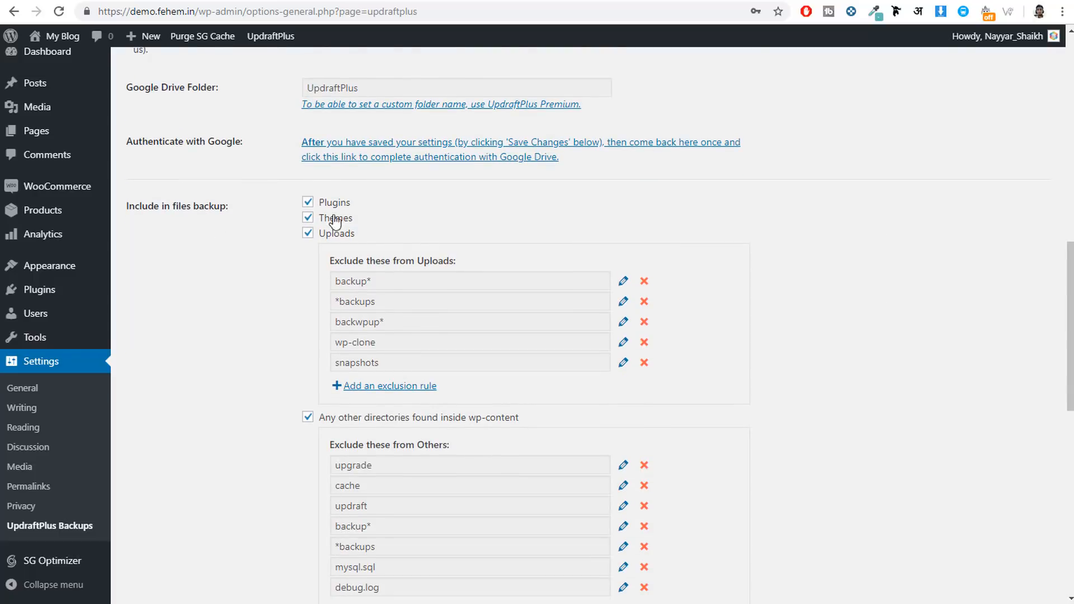
{"action": "double_click", "coordinate": [320, 204]}
{"action": "double_click", "coordinate": [336, 218]}
{"action": "double_click", "coordinate": [339, 234]}
{"action": "left_click", "coordinate": [446, 230]}
Step: Examine the exclusion rules for Uploads and the option covering other directories inside wp-content
{"action": "scroll", "coordinate": [453, 226], "scroll_direction": "down", "scroll_amount": 1}
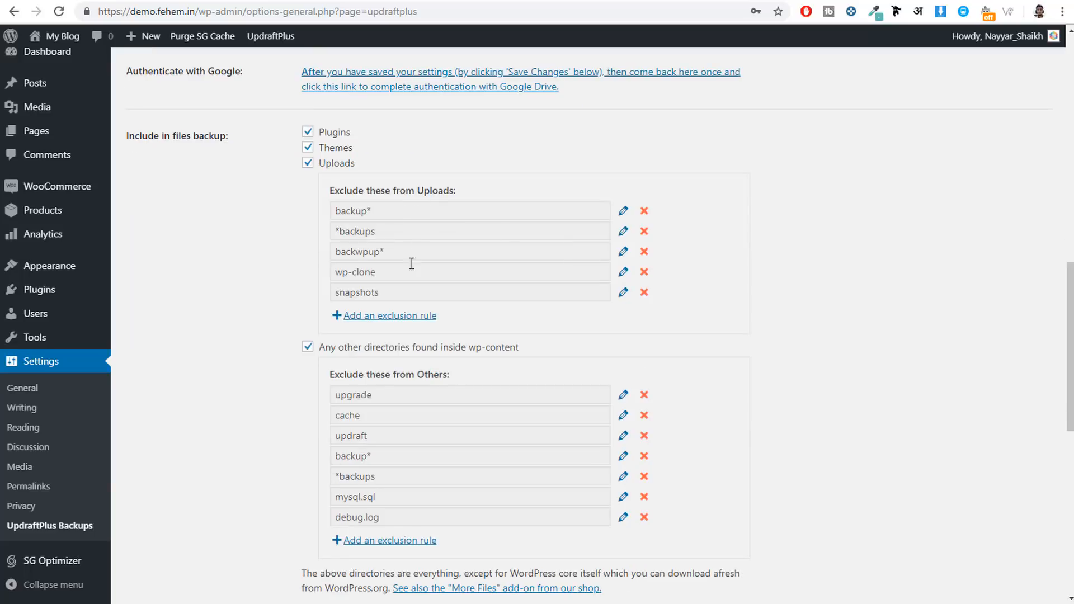
{"action": "left_click_drag", "start_coordinate": [396, 210], "coordinate": [327, 207]}
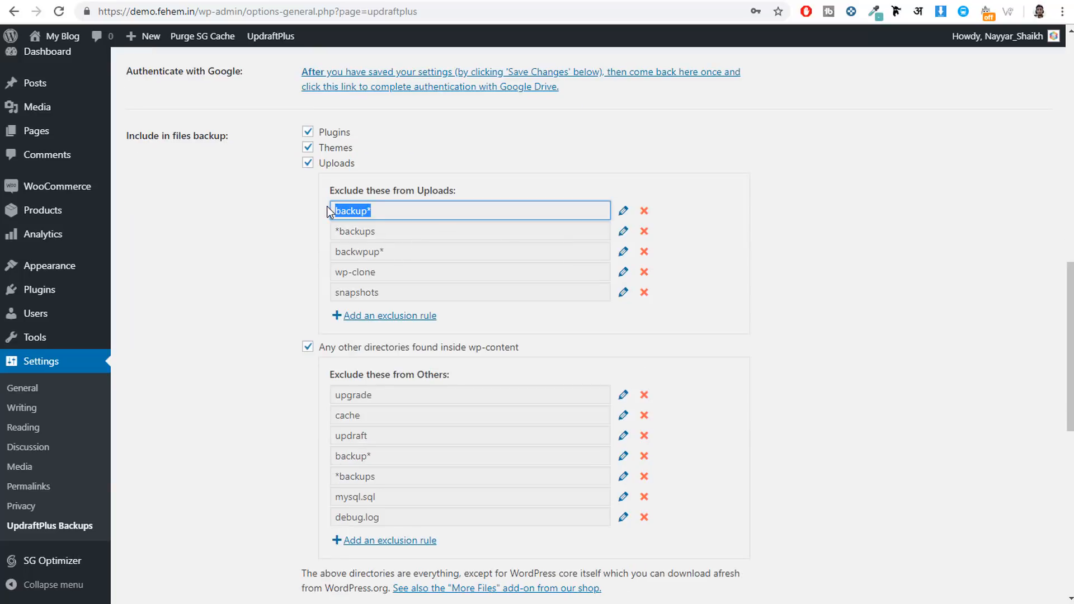
{"action": "left_click_drag", "start_coordinate": [401, 232], "coordinate": [318, 234]}
{"action": "left_click_drag", "start_coordinate": [407, 255], "coordinate": [320, 259]}
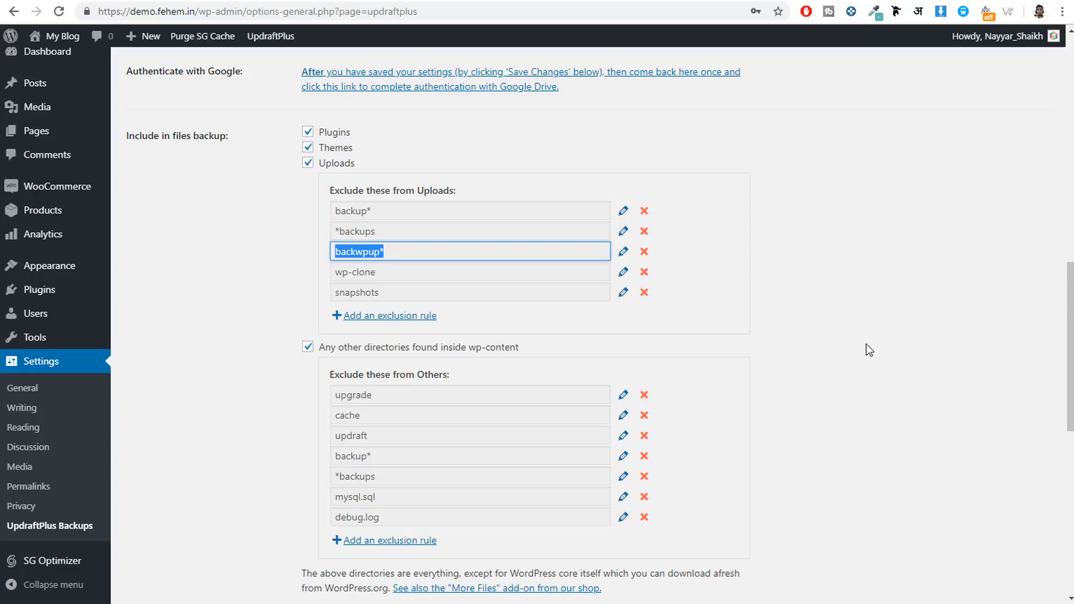
{"action": "scroll", "coordinate": [846, 352], "scroll_direction": "down", "scroll_amount": 3}
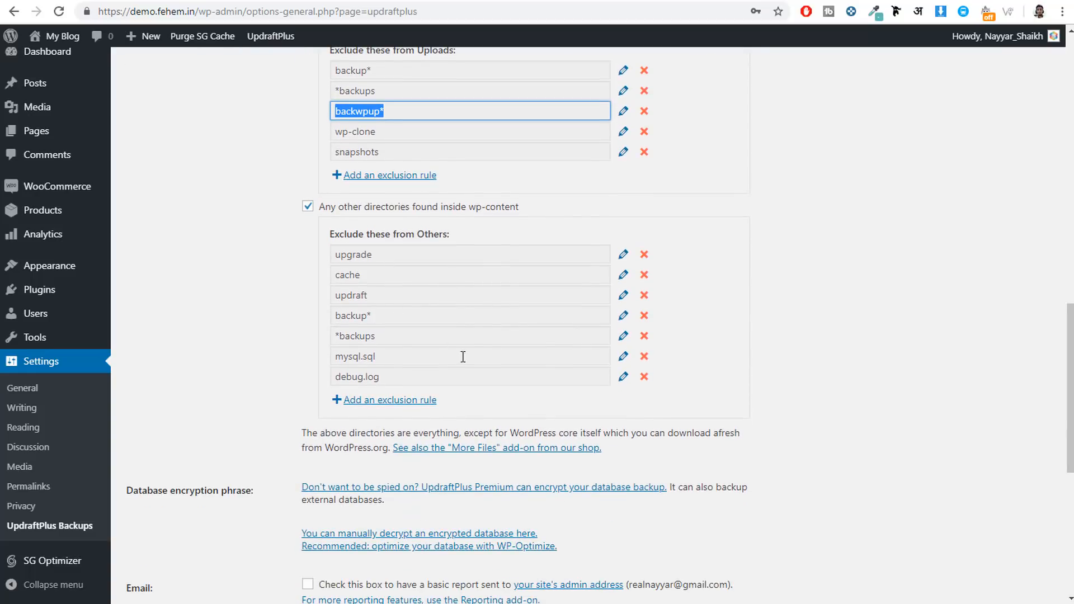
{"action": "left_click_drag", "start_coordinate": [519, 211], "coordinate": [468, 211]}
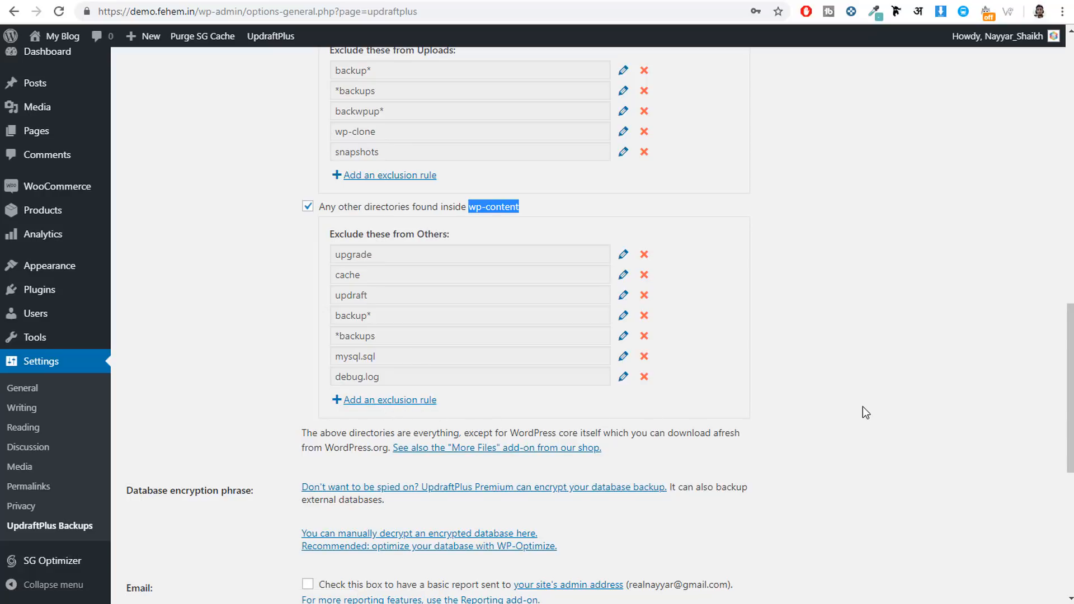
Step: Check the backup settings from top to bottom and save the changes
{"action": "scroll", "coordinate": [880, 408], "scroll_direction": "up", "scroll_amount": 15}
{"action": "scroll", "coordinate": [834, 337], "scroll_direction": "down", "scroll_amount": 10}
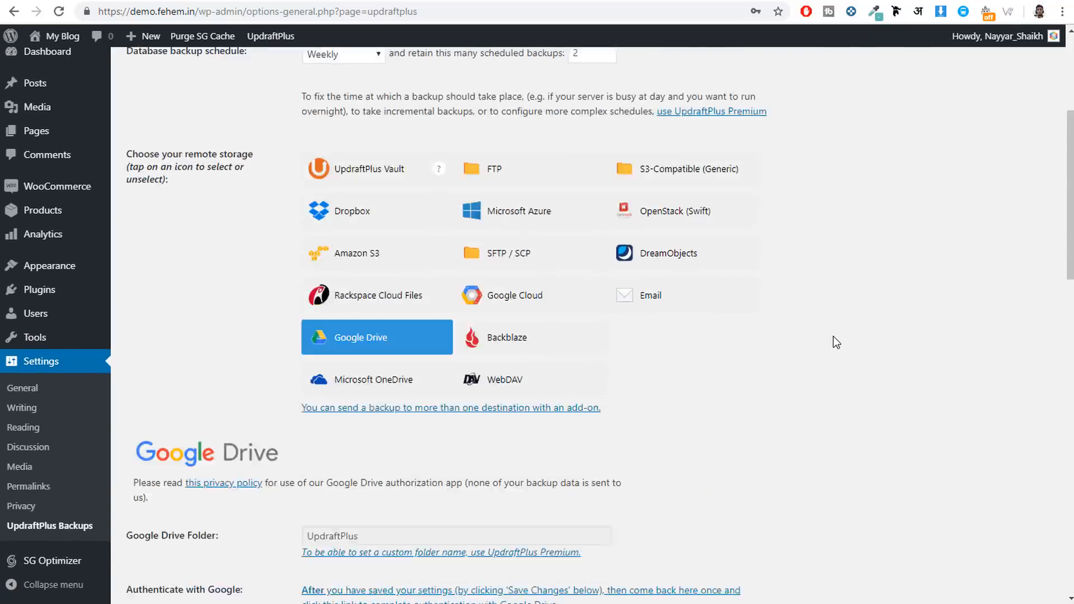
{"action": "scroll", "coordinate": [834, 338], "scroll_direction": "down", "scroll_amount": 15}
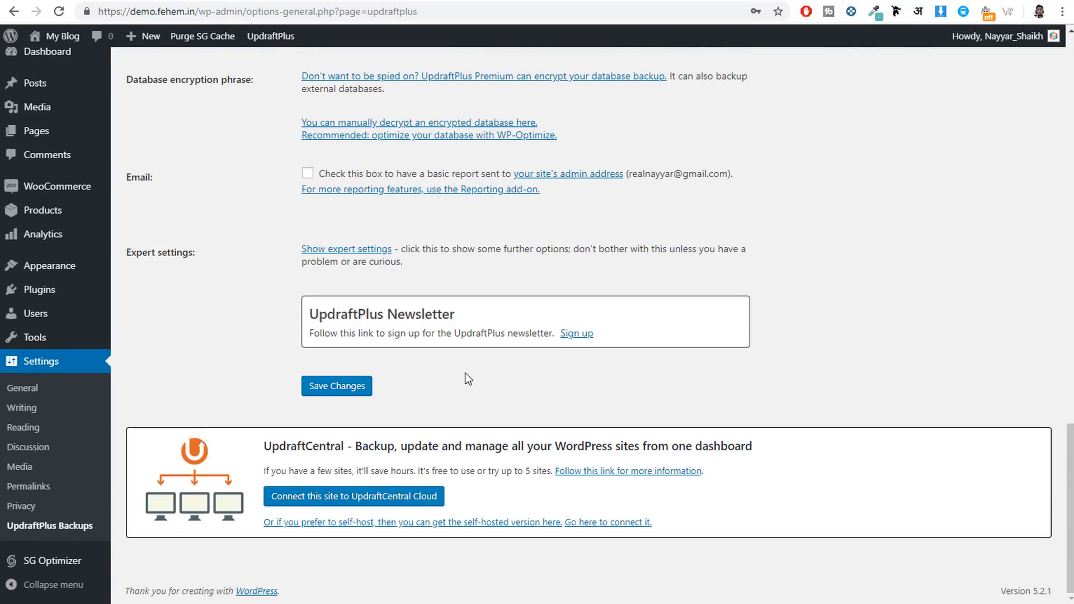
{"action": "left_click", "coordinate": [321, 392]}
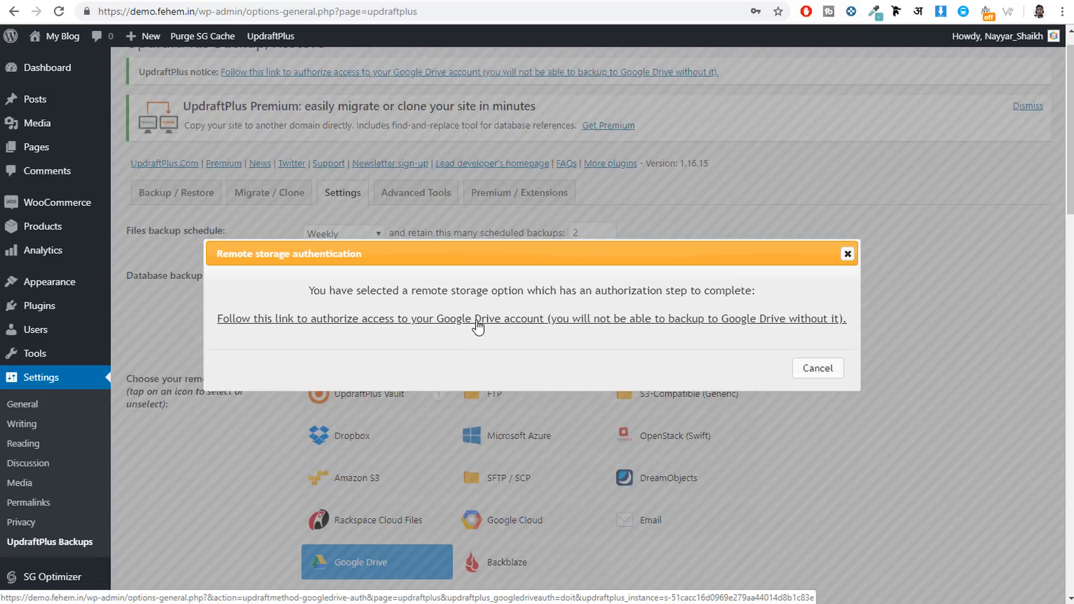
Step: Authorize UpdraftPlus to access the second listed Google account's Drive and complete the Google Drive setup
{"action": "left_click", "coordinate": [541, 320]}
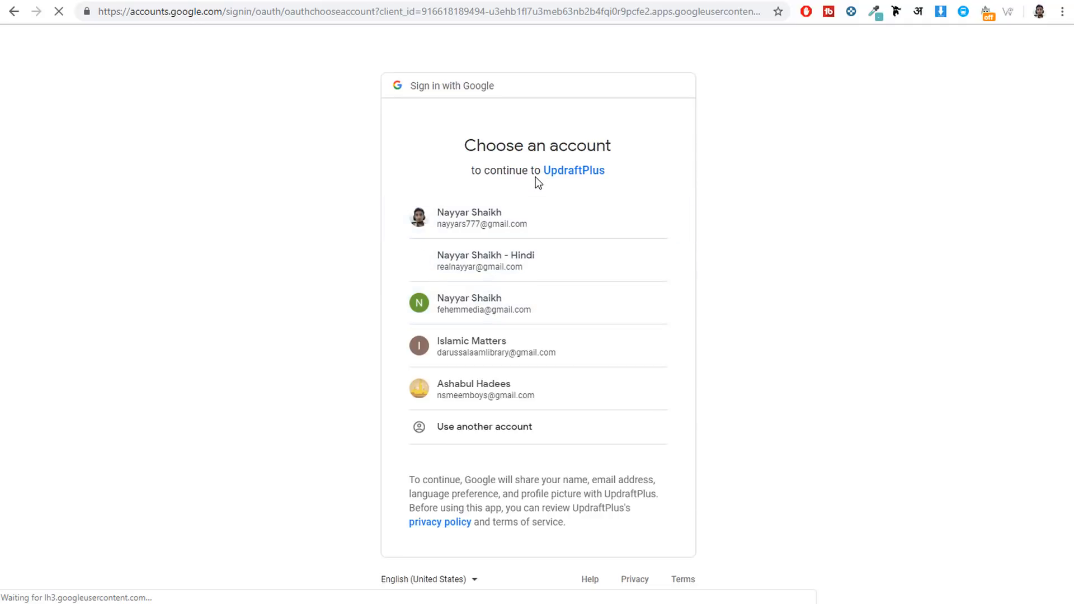
{"action": "left_click", "coordinate": [540, 261]}
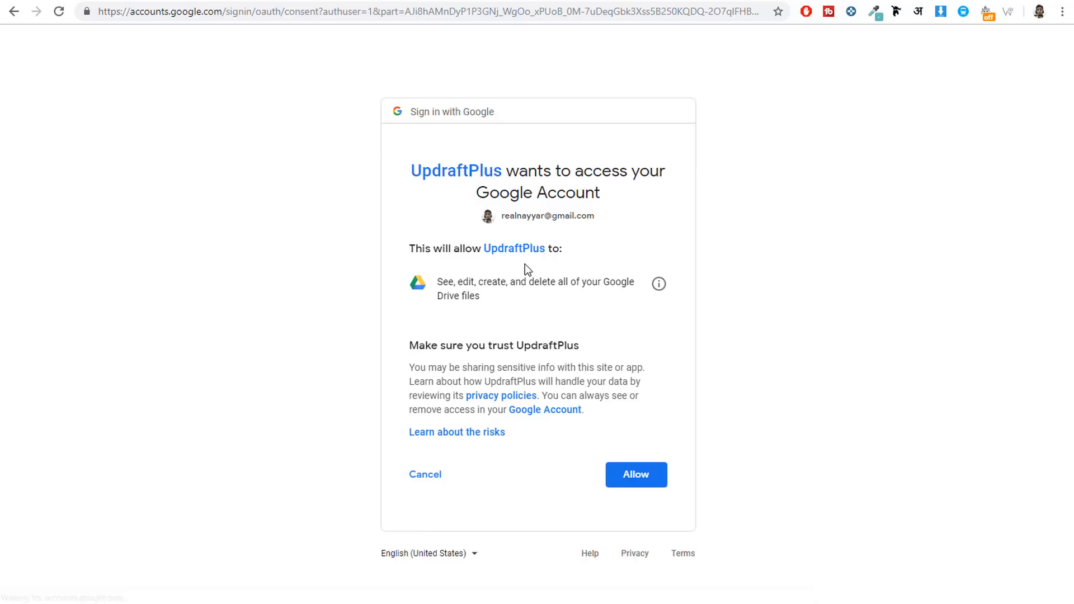
{"action": "left_click", "coordinate": [635, 474]}
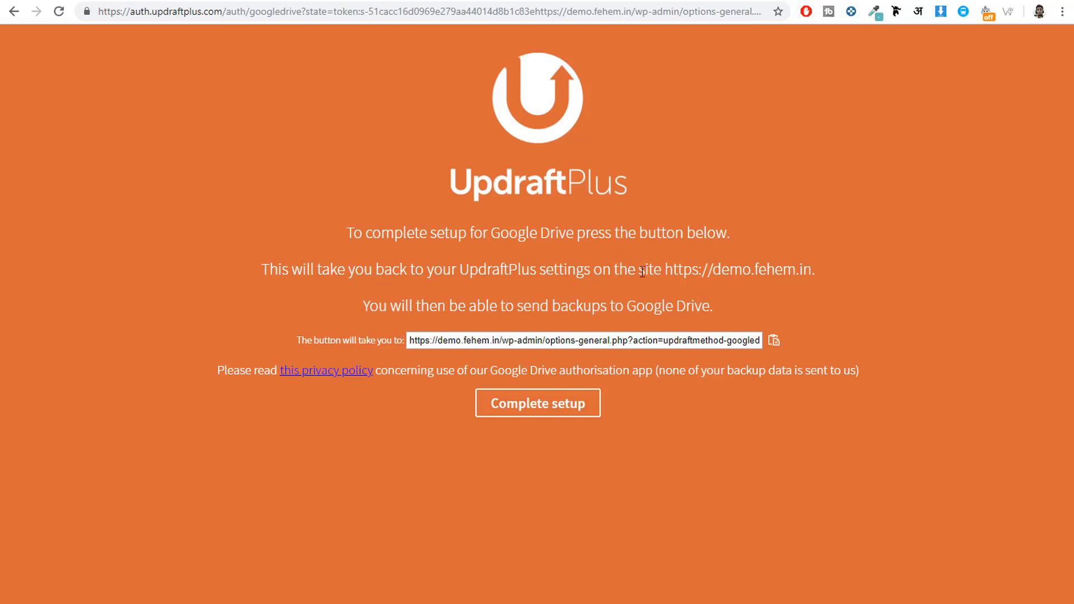
{"action": "left_click", "coordinate": [553, 411]}
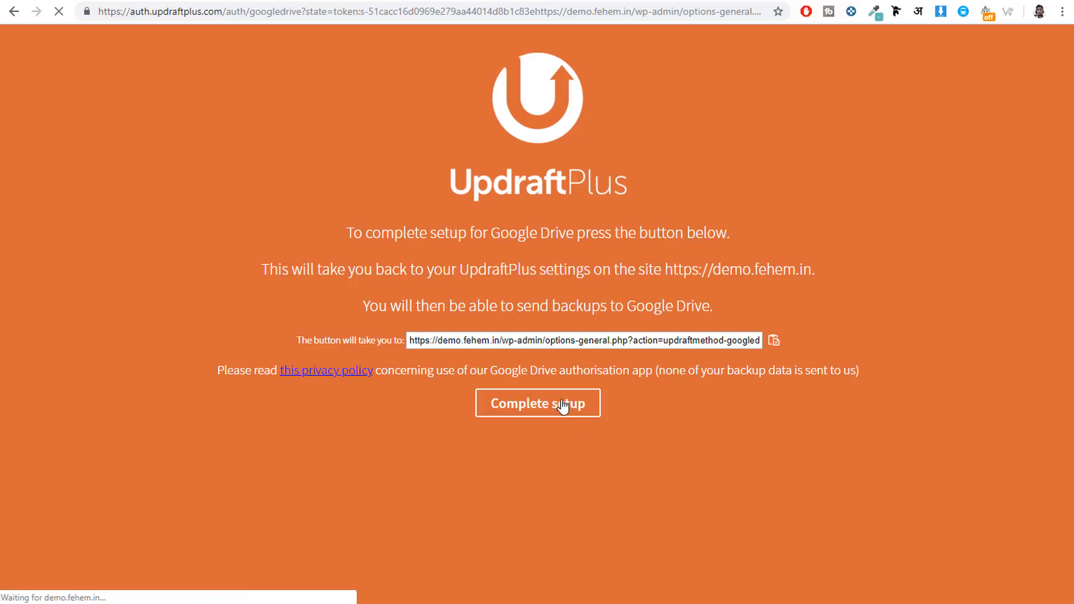
Step: Run a new backup that includes the database and files and is sent to remote storage, and dismiss the completion notice
{"action": "scroll", "coordinate": [623, 339], "scroll_direction": "down", "scroll_amount": 2}
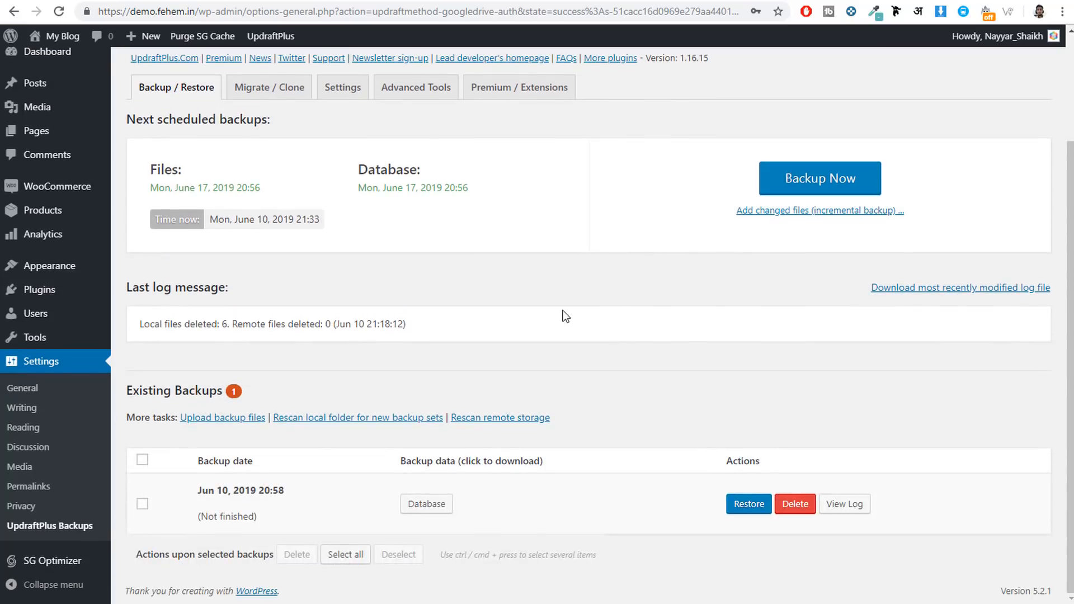
{"action": "scroll", "coordinate": [563, 311], "scroll_direction": "up", "scroll_amount": 3}
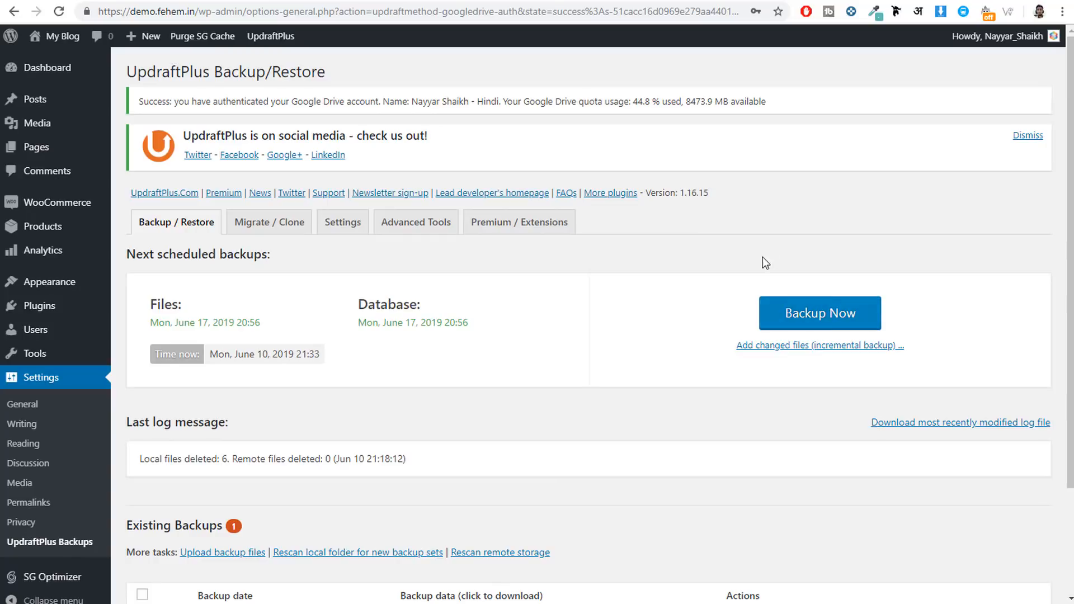
{"action": "left_click", "coordinate": [811, 324]}
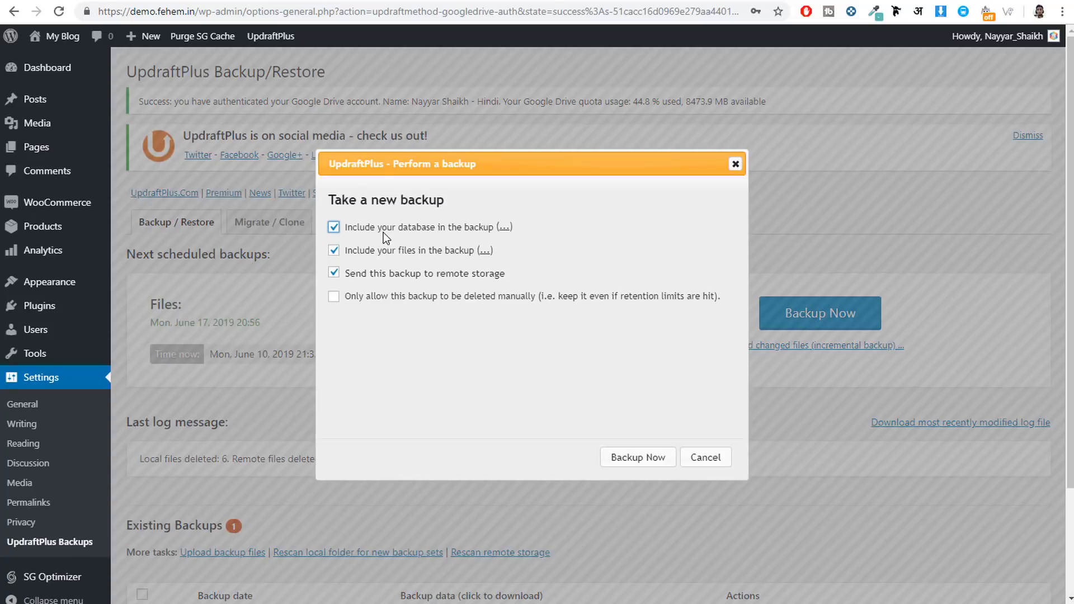
{"action": "left_click_drag", "start_coordinate": [398, 230], "coordinate": [442, 253]}
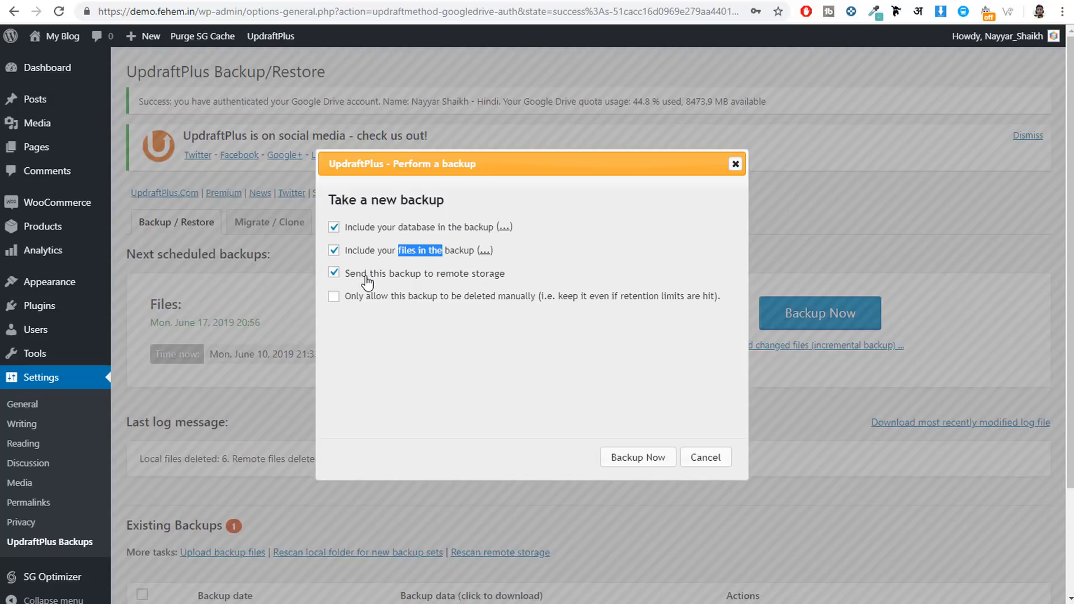
{"action": "left_click_drag", "start_coordinate": [366, 277], "coordinate": [486, 278]}
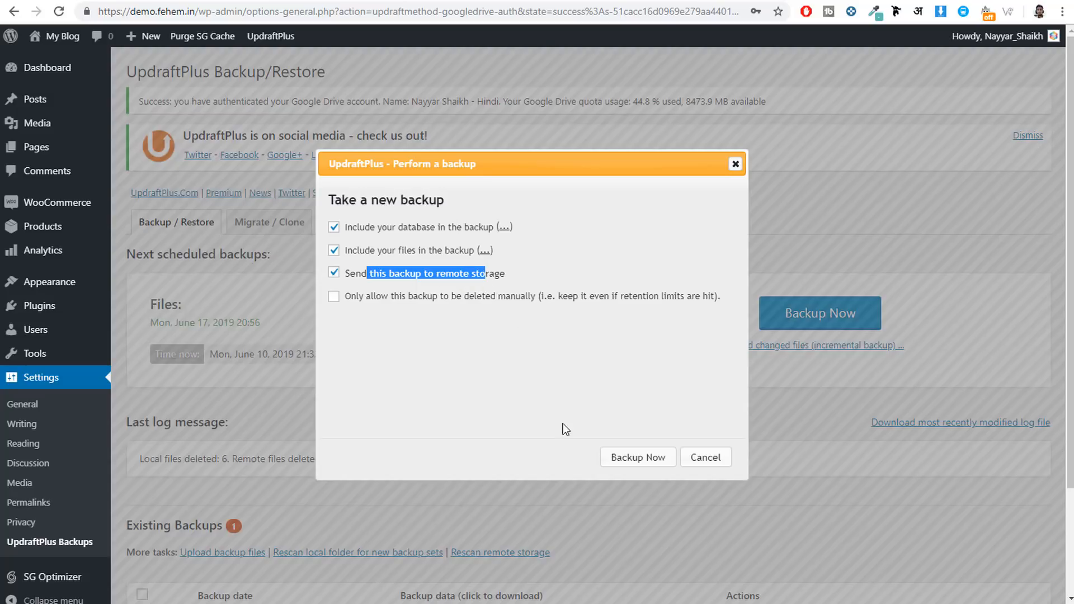
{"action": "left_click", "coordinate": [635, 457]}
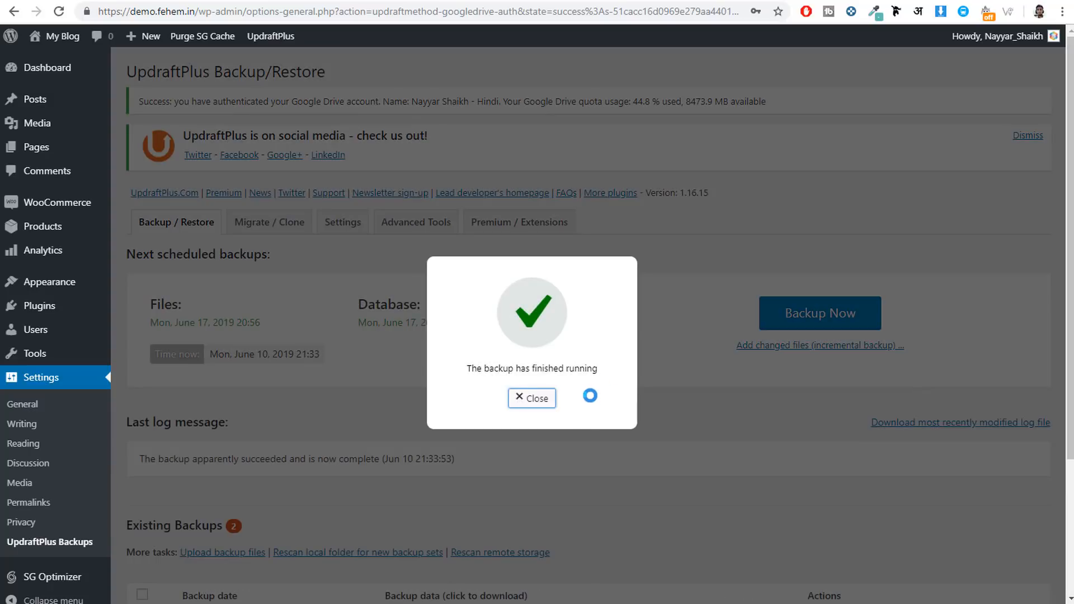
{"action": "left_click", "coordinate": [535, 401]}
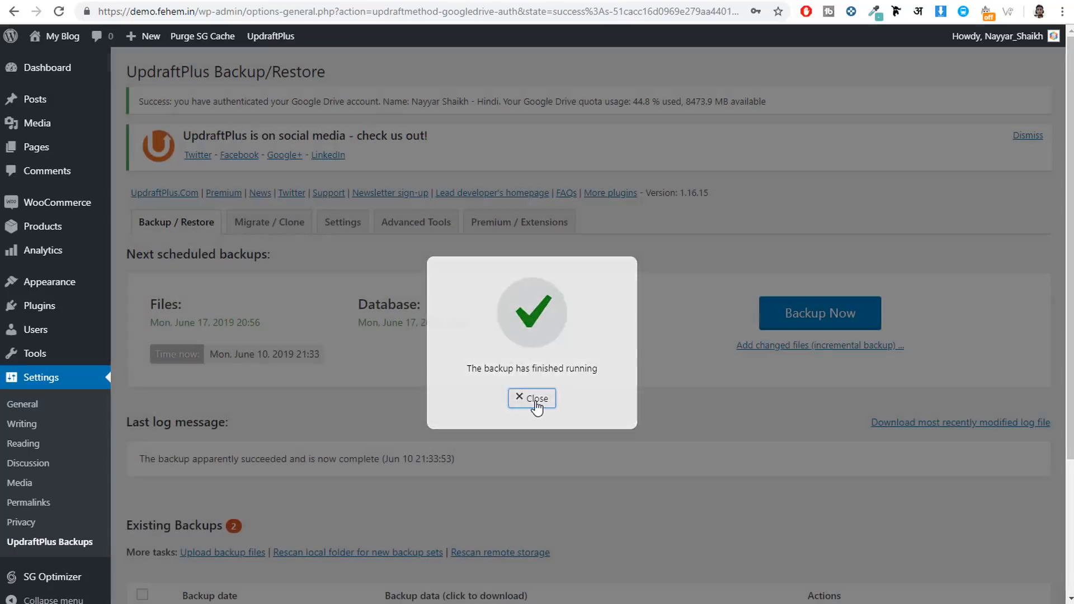
Step: Examine the new entry under Existing Backups, including its date, storage location and backup data components
{"action": "scroll", "coordinate": [591, 401], "scroll_direction": "down", "scroll_amount": 3}
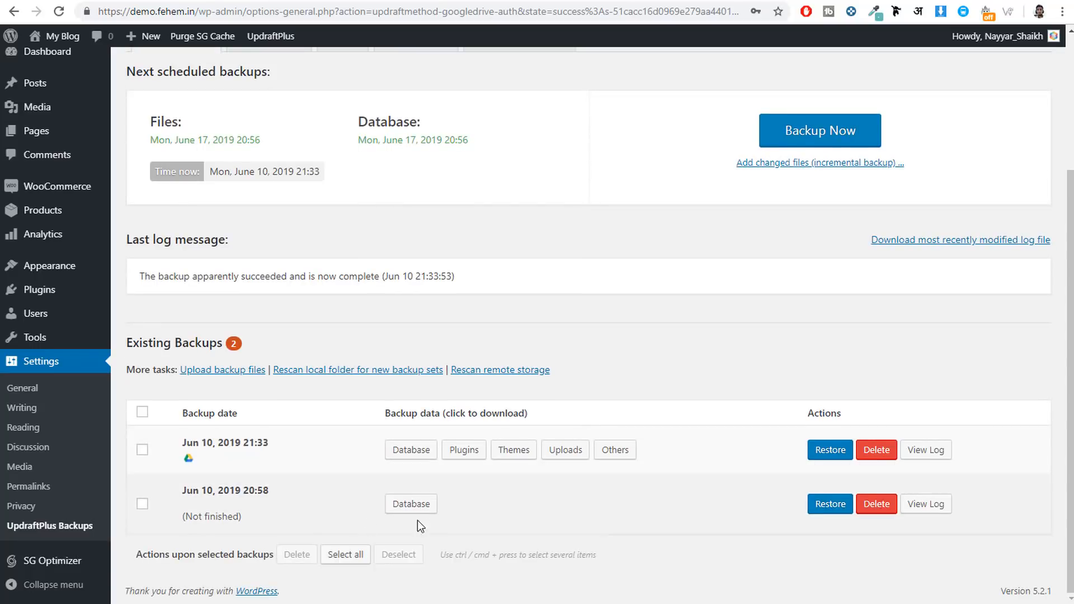
{"action": "left_click_drag", "start_coordinate": [182, 442], "coordinate": [279, 449]}
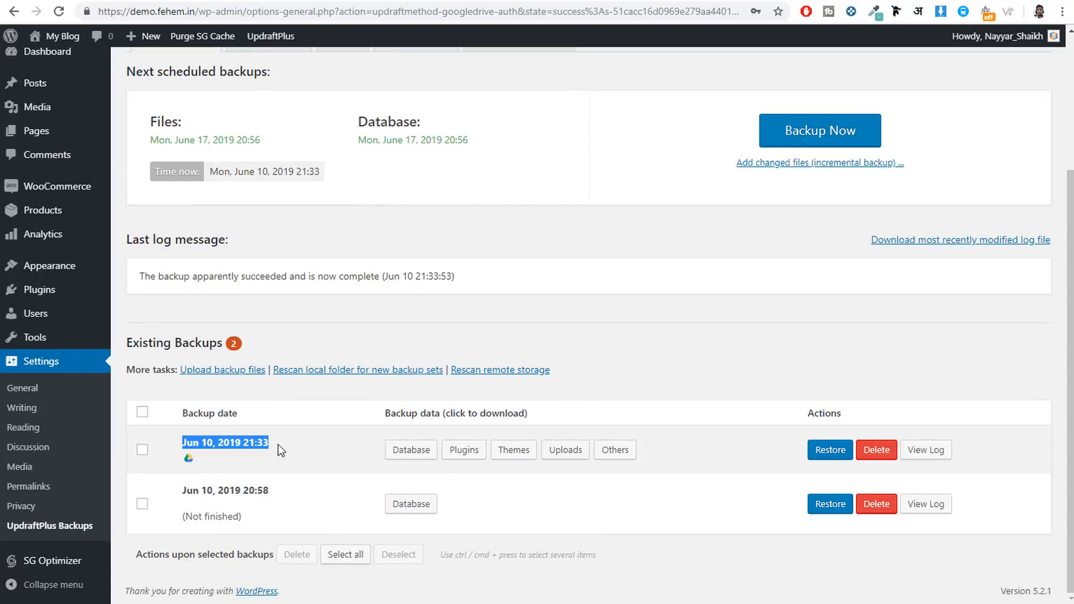
{"action": "left_click", "coordinate": [251, 445]}
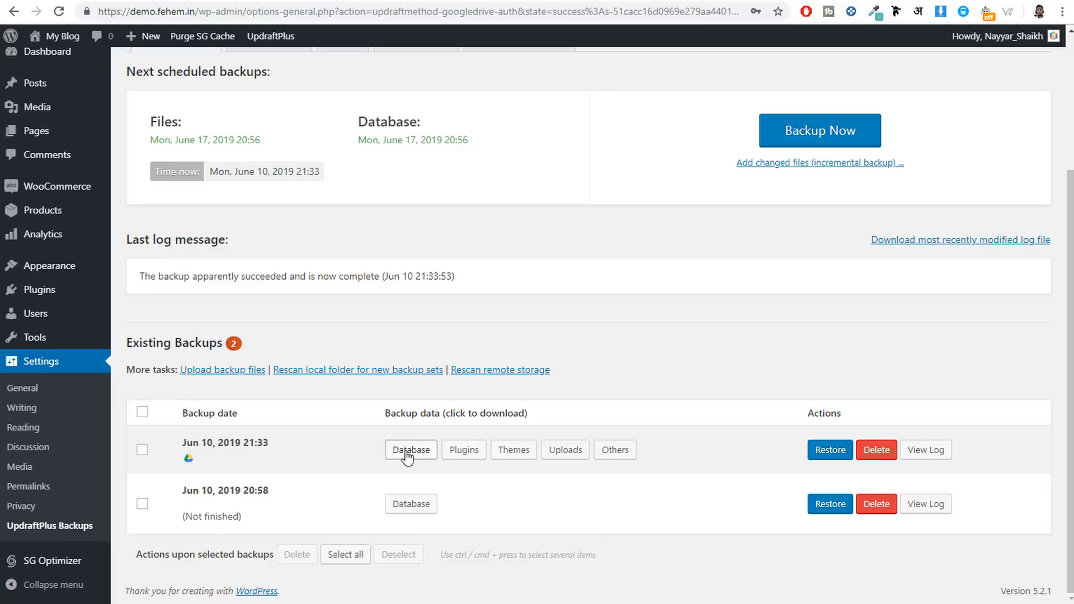
{"action": "scroll", "coordinate": [630, 428], "scroll_direction": "up", "scroll_amount": 3}
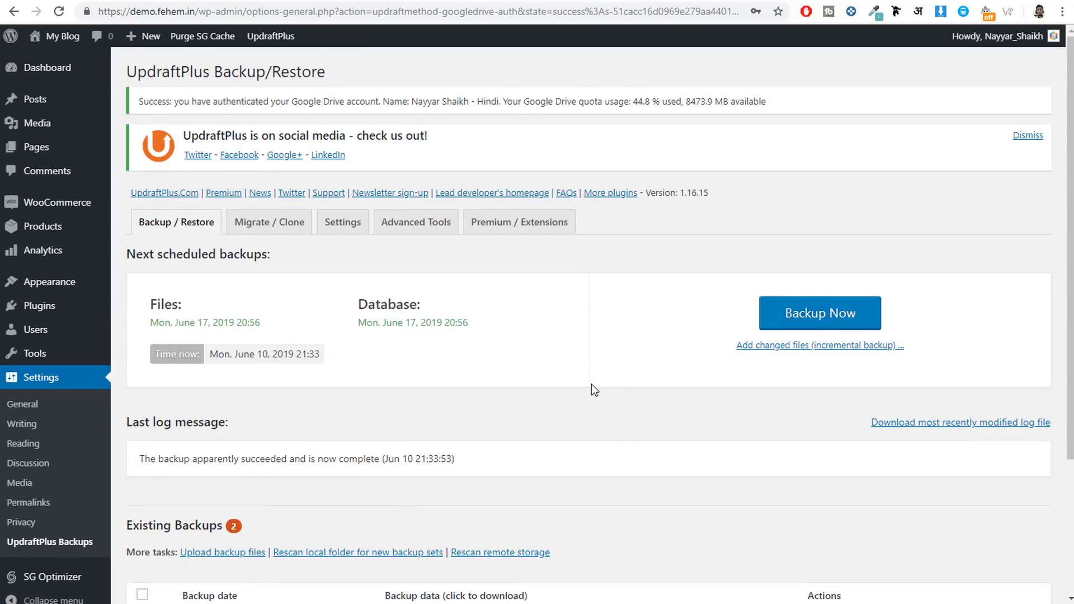
{"action": "scroll", "coordinate": [592, 386], "scroll_direction": "down", "scroll_amount": 3}
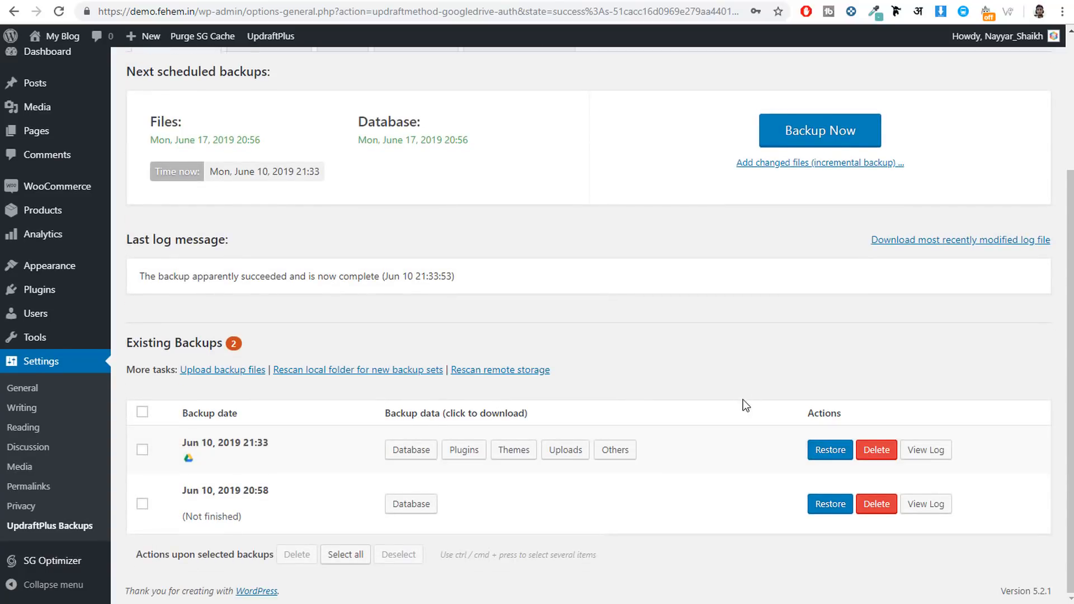
{"action": "scroll", "coordinate": [743, 399], "scroll_direction": "up", "scroll_amount": 3}
Step: Switch to Google Drive in a new browser tab and open the UpdraftPlus folder to check the uploaded backup files
{"action": "left_click", "coordinate": [565, 0]}
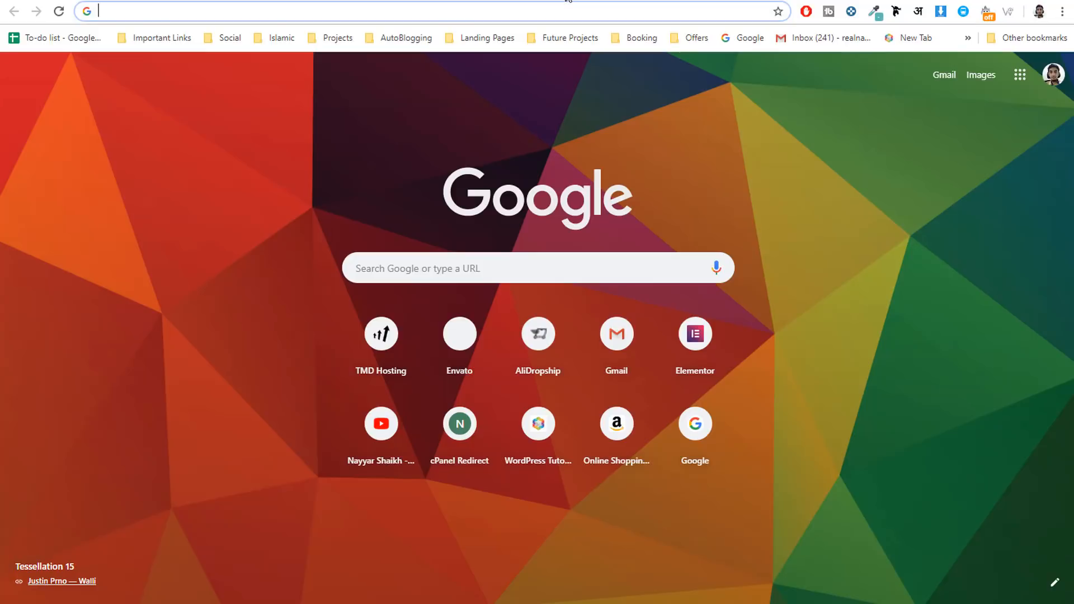
{"action": "type", "text": "dri"}
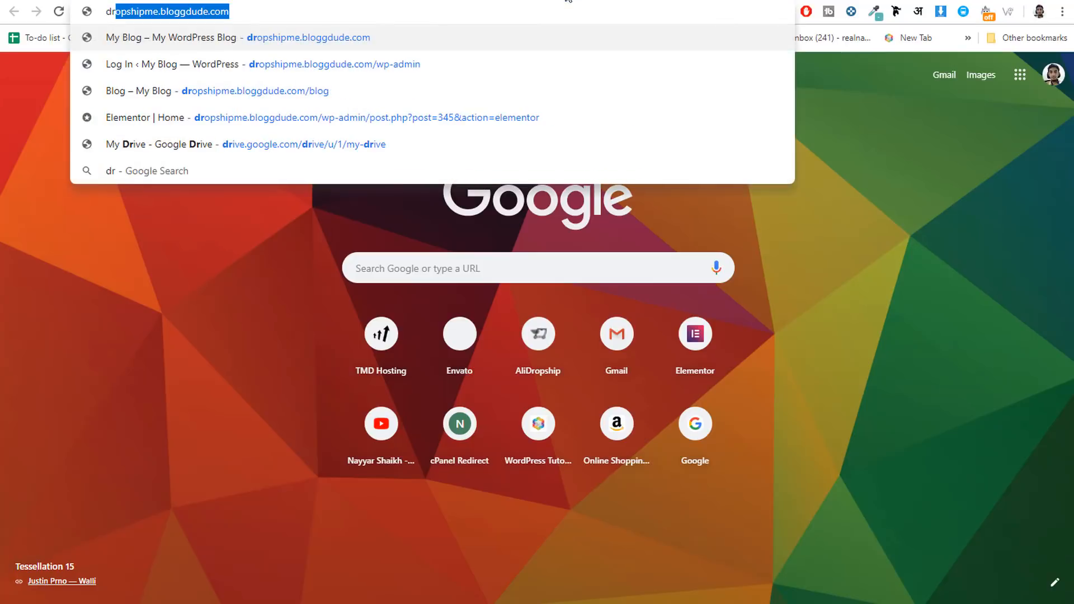
{"action": "key", "text": "Return"}
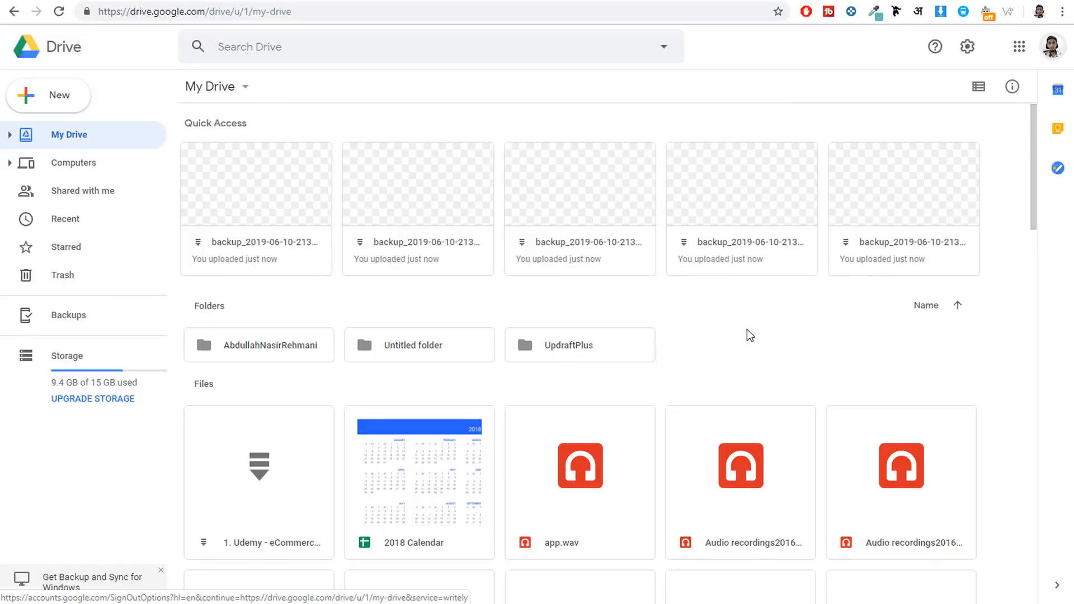
{"action": "double_click", "coordinate": [570, 347]}
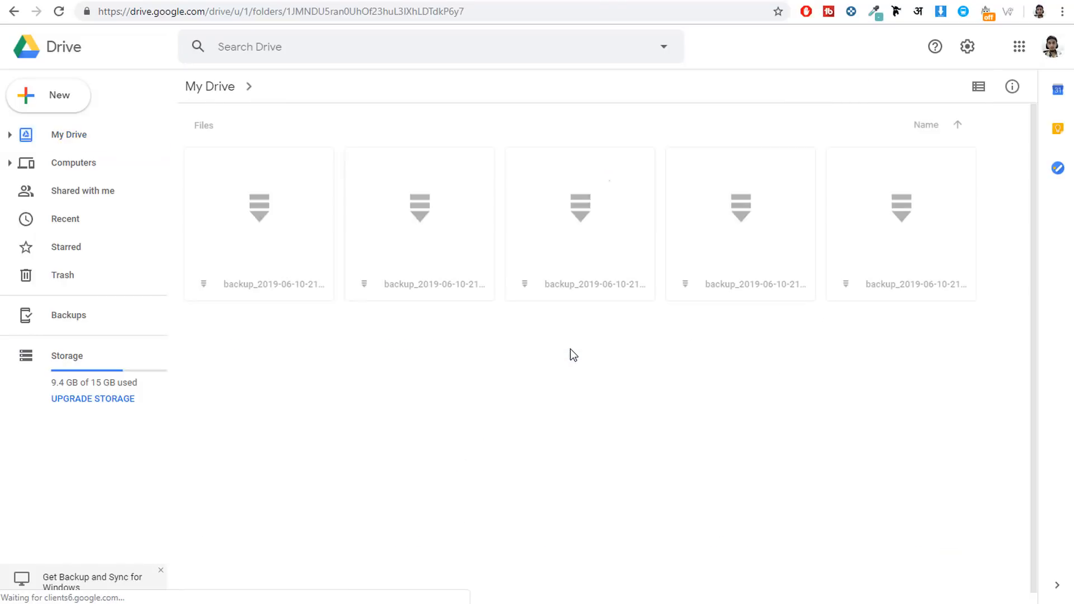